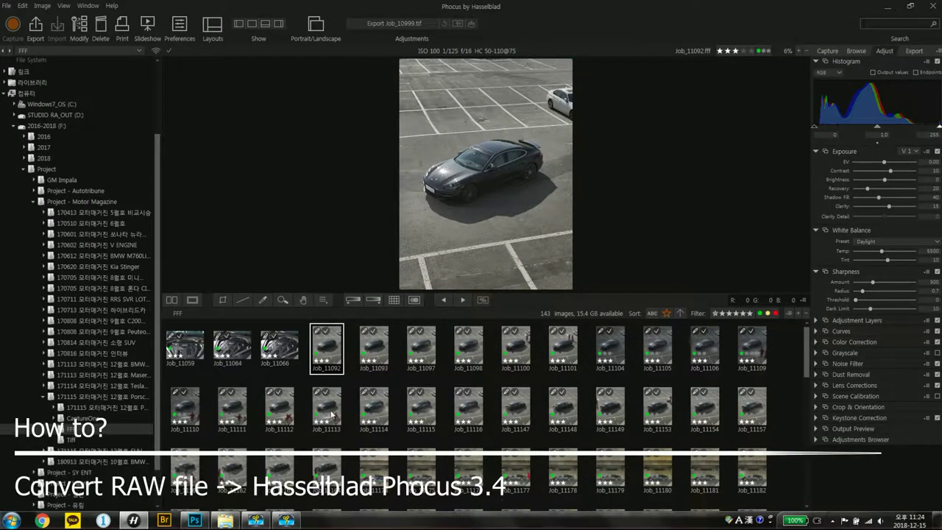
Step: Select Porsche frames Job_11092 through Job_11116 in Phocus for batch TIFF export
{"action": "left_click", "coordinate": [463, 420], "text": "shift"}
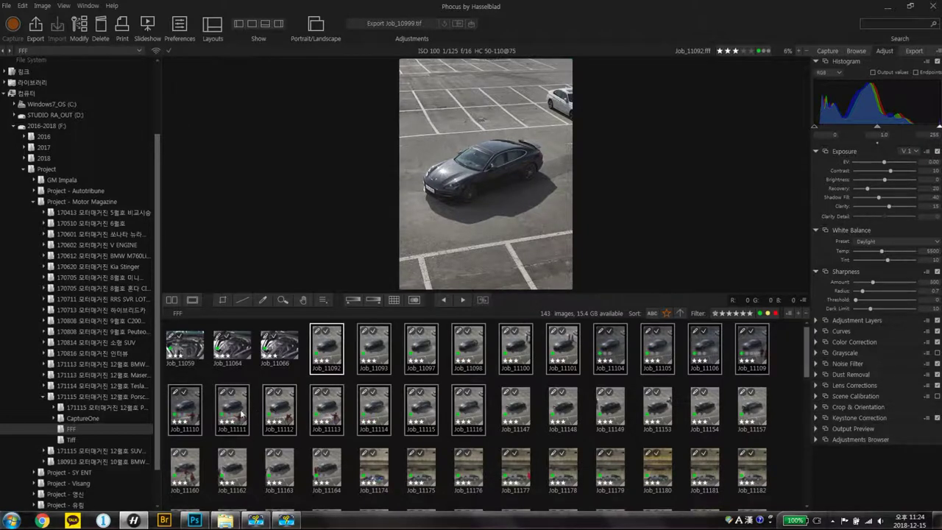
{"action": "left_click", "coordinate": [319, 347]}
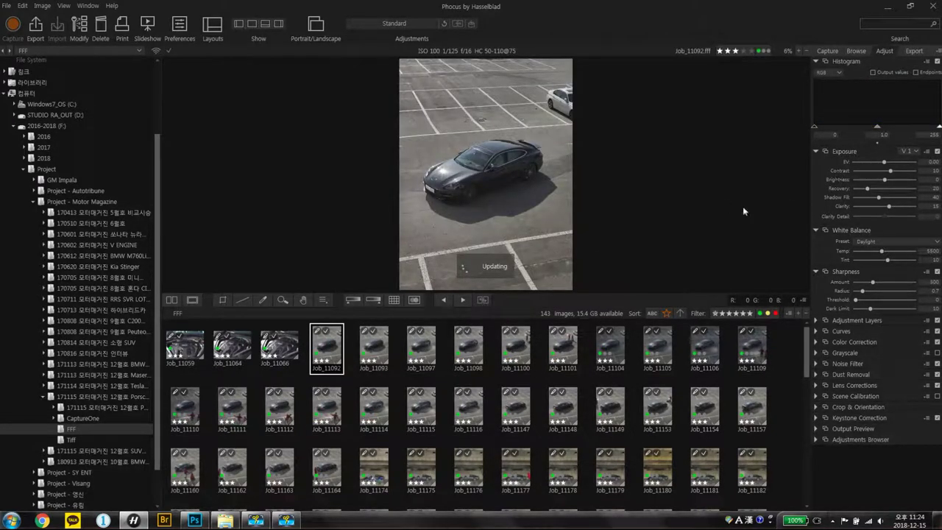
Step: Preview frames Job_11093 through Job_11101 during export, then disable the Exposure adjustment
{"action": "key", "text": "Right"}
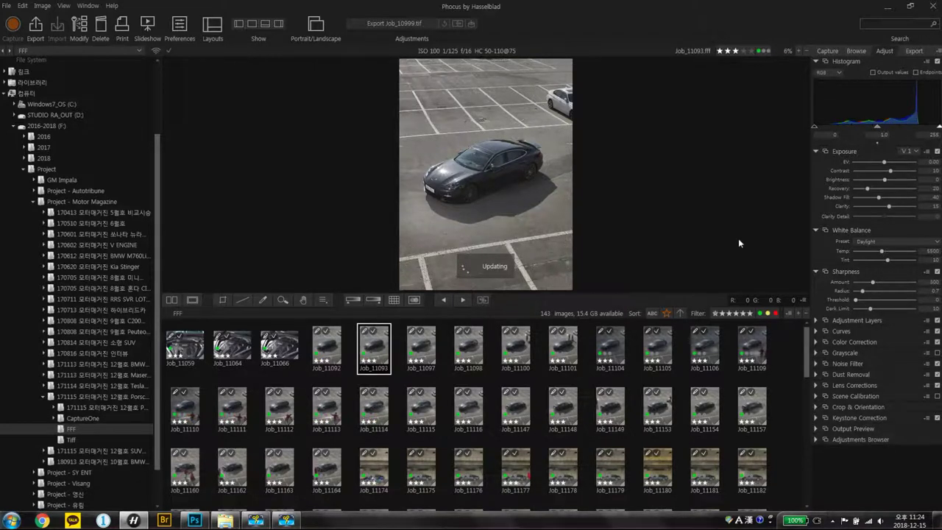
{"action": "key", "text": "Right"}
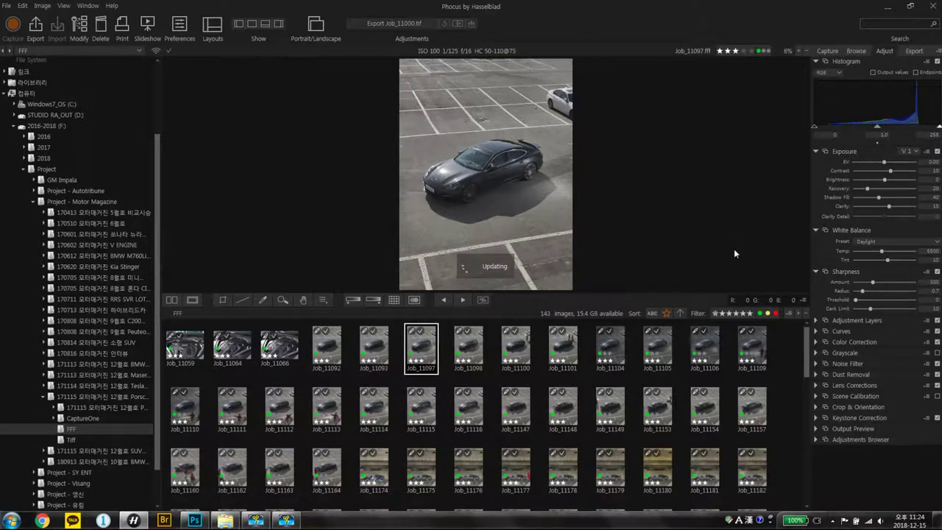
{"action": "key", "text": "Right"}
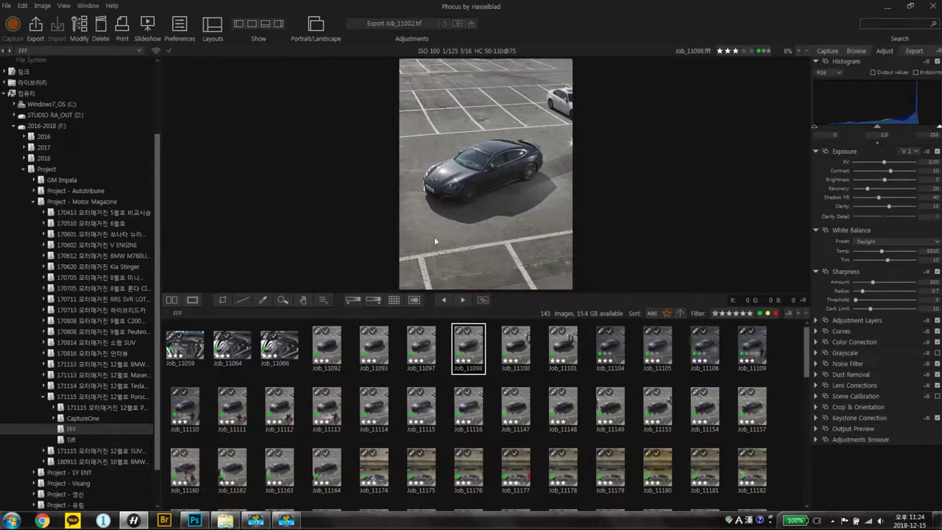
{"action": "key", "text": "Right"}
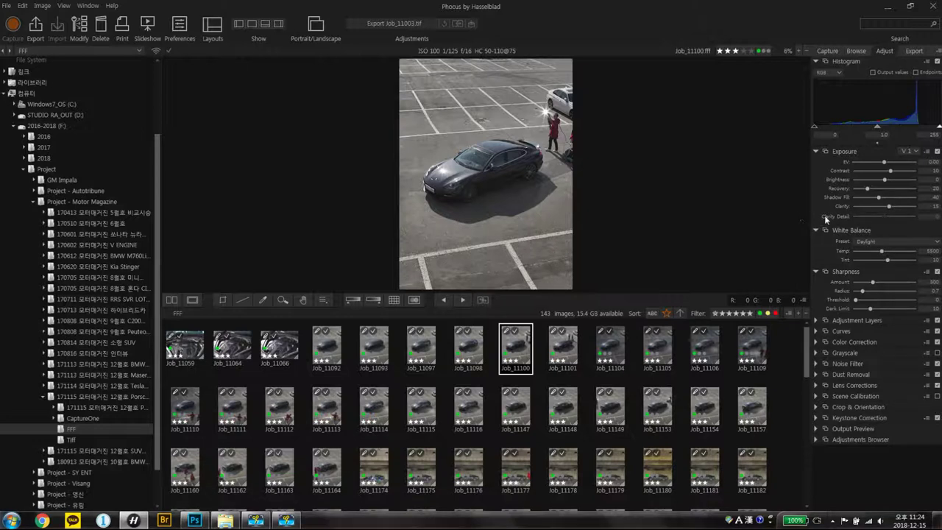
{"action": "key", "text": "Right"}
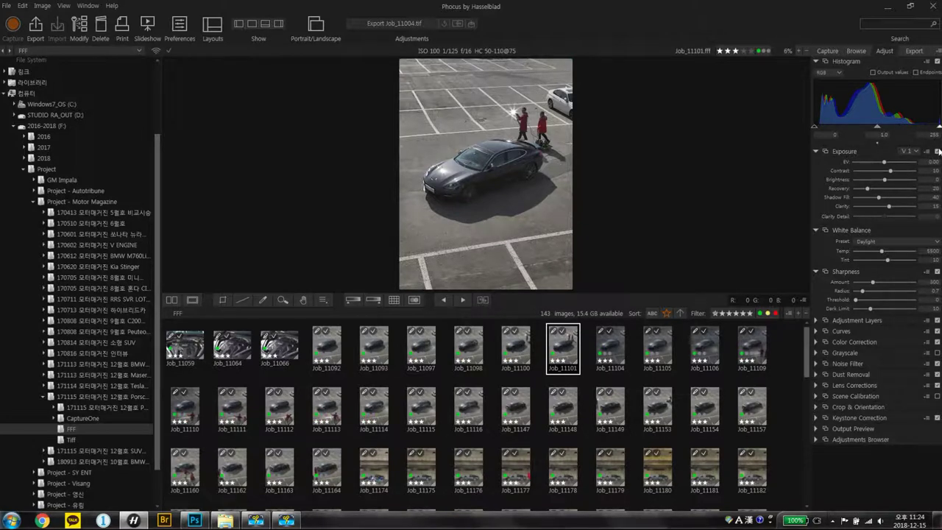
{"action": "left_click", "coordinate": [937, 152]}
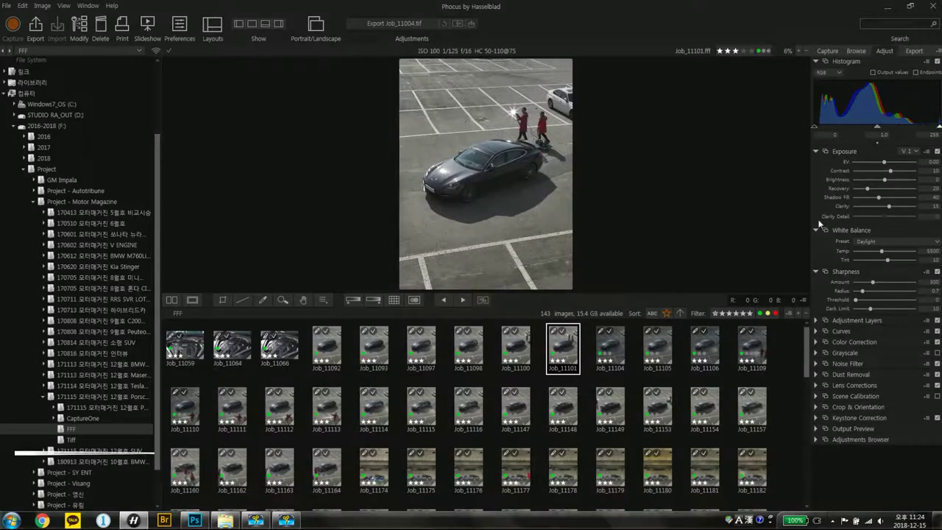
Step: Compare Job_11104 and Job_11109 with Exposure on and off, leaving it on for Job_11109
{"action": "left_click", "coordinate": [599, 332]}
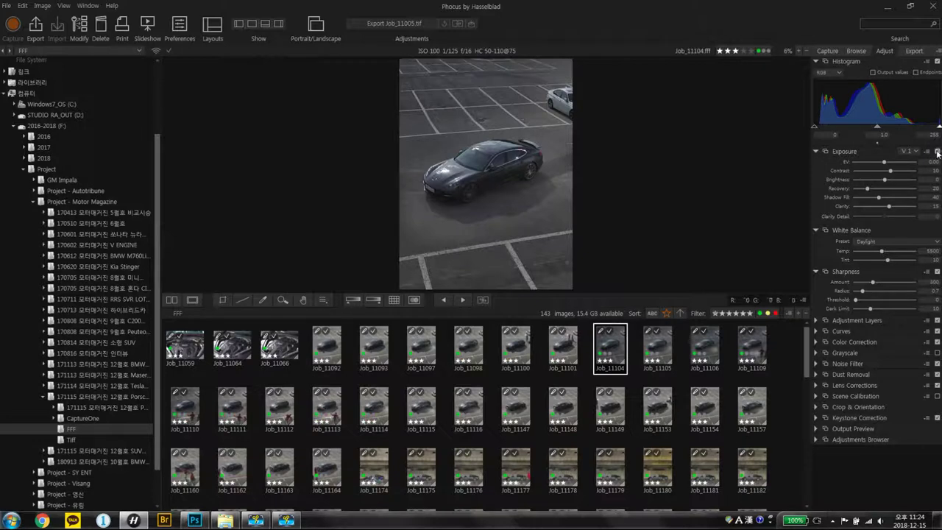
{"action": "left_click", "coordinate": [938, 151]}
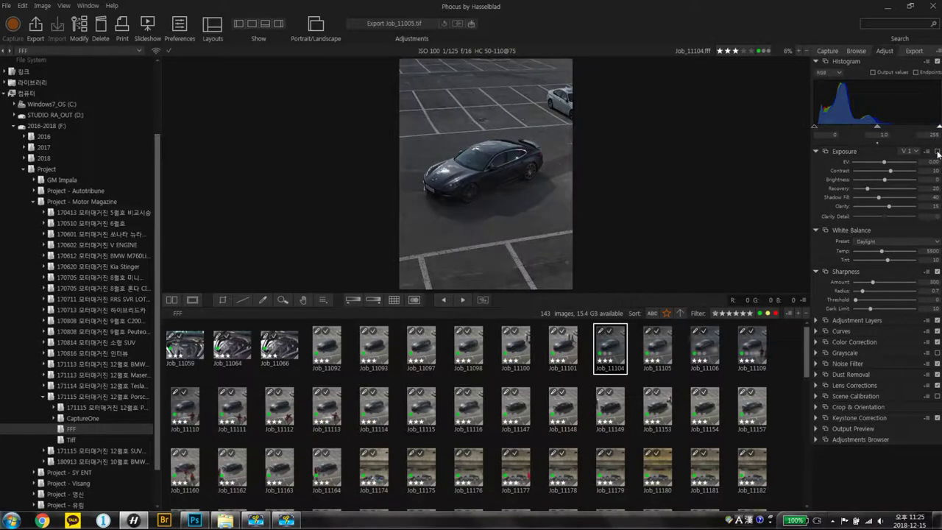
{"action": "left_click", "coordinate": [938, 151]}
{"action": "left_click", "coordinate": [749, 342]}
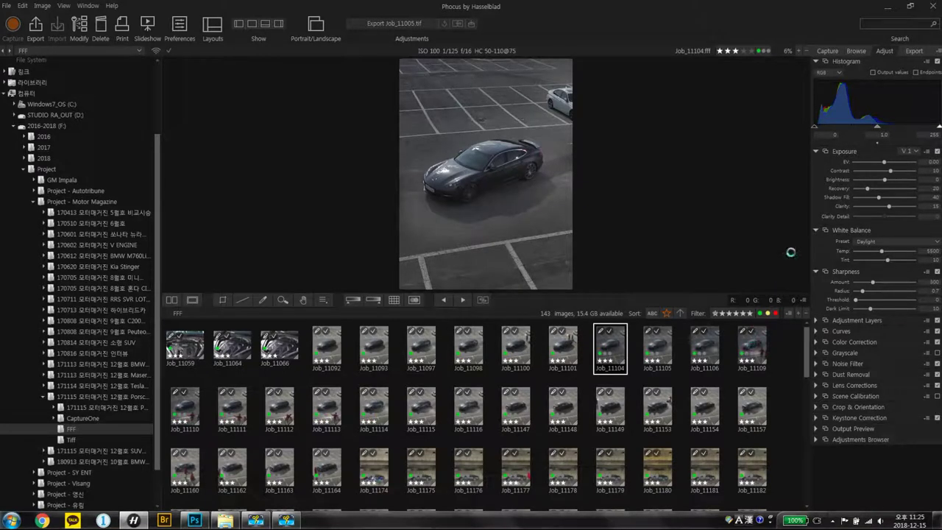
{"action": "left_click", "coordinate": [937, 152]}
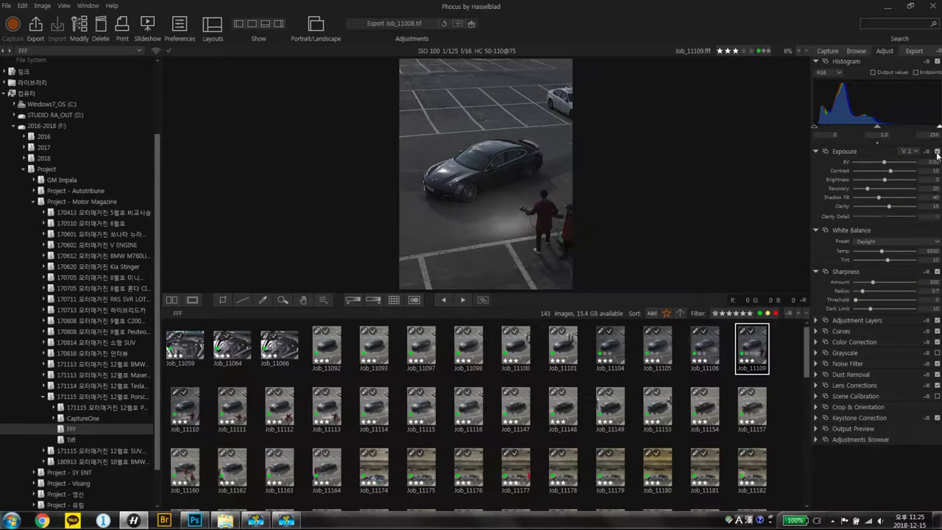
{"action": "left_click", "coordinate": [937, 152]}
{"action": "left_click", "coordinate": [937, 151]}
{"action": "left_click", "coordinate": [937, 152]}
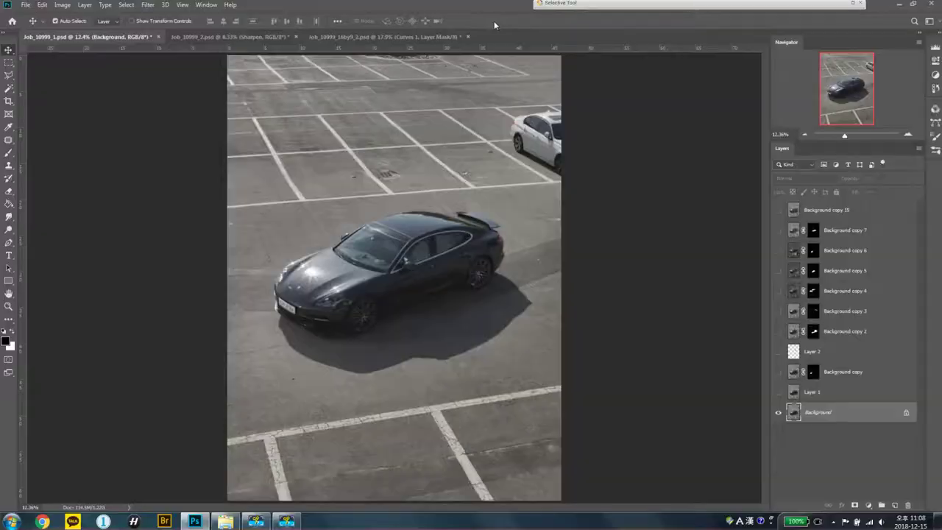
Step: Settle on Job_10999_1.psd among the open documents and show Layer 1 and Background copy
{"action": "left_click", "coordinate": [435, 37]}
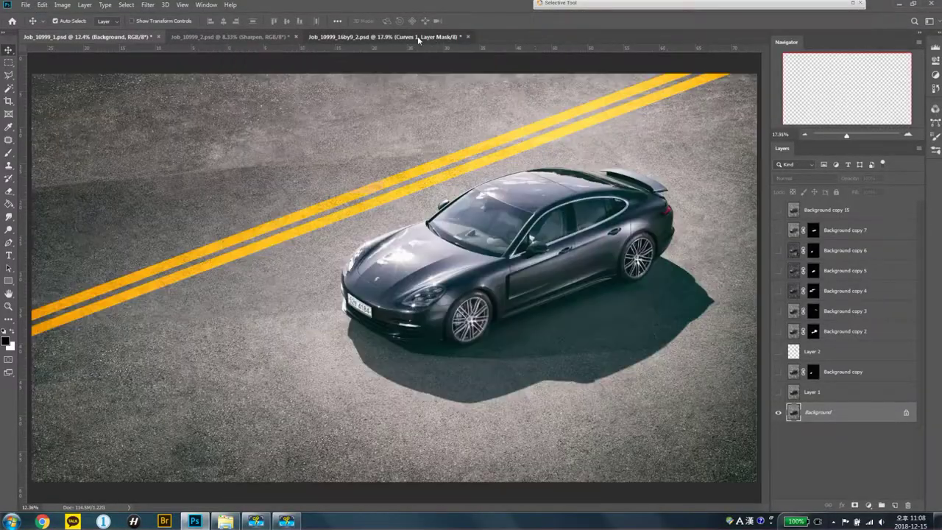
{"action": "left_click", "coordinate": [139, 37]}
{"action": "left_click", "coordinate": [232, 37]}
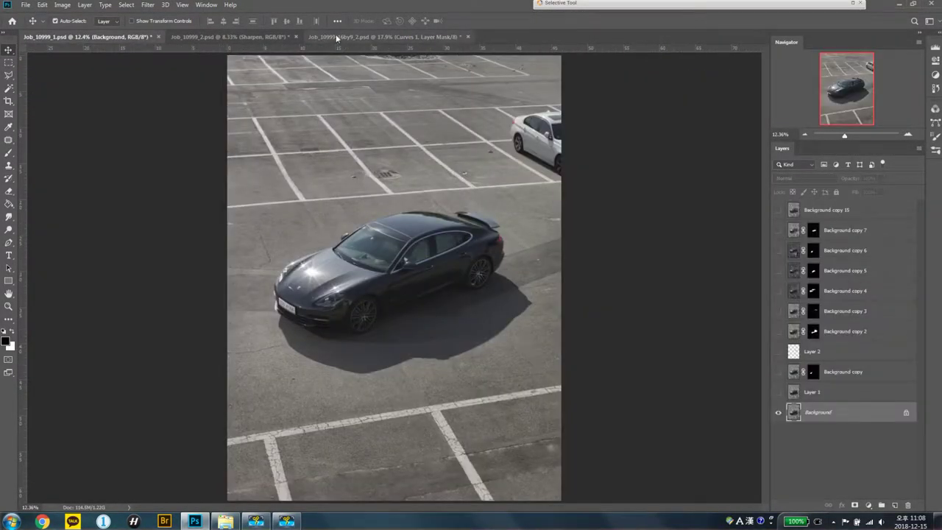
{"action": "left_click", "coordinate": [336, 34]}
{"action": "left_click", "coordinate": [123, 37]}
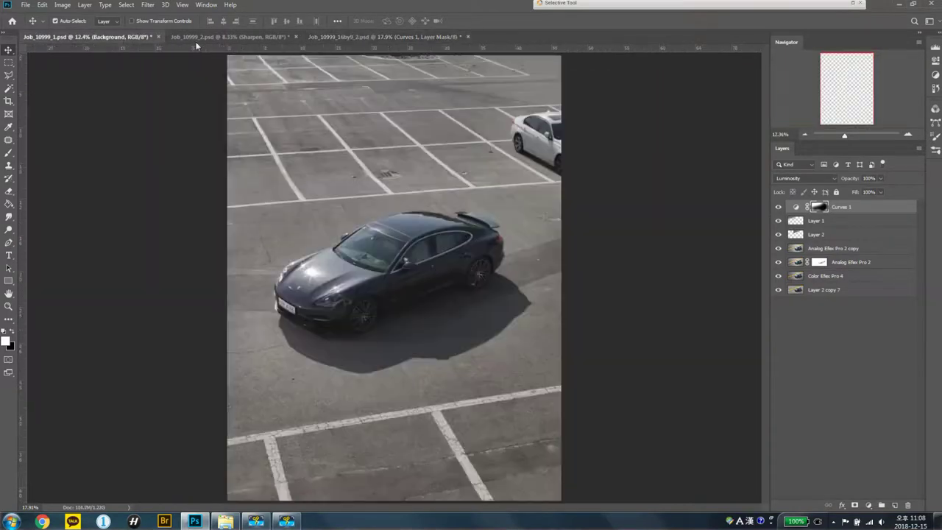
{"action": "left_click", "coordinate": [368, 36]}
{"action": "left_click", "coordinate": [125, 37]}
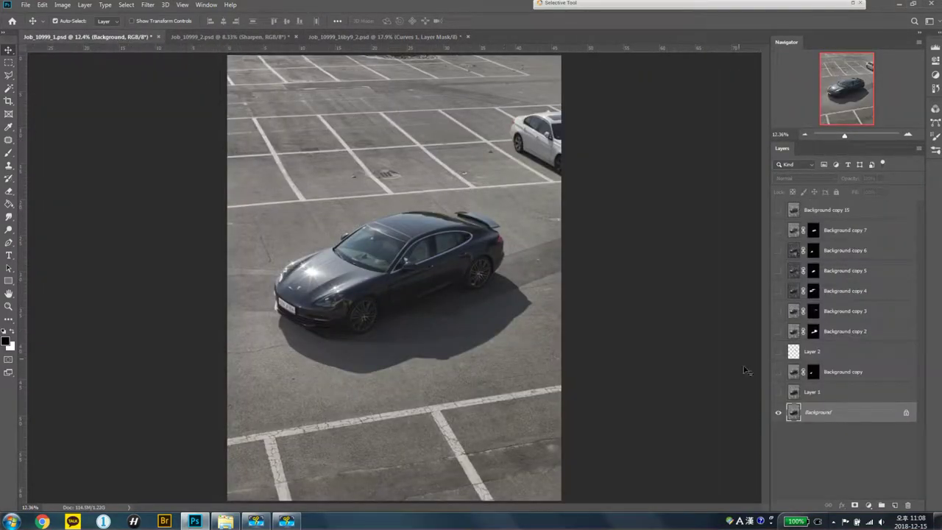
{"action": "left_click", "coordinate": [778, 391]}
{"action": "left_click", "coordinate": [778, 371]}
Step: Zoom into the car's front and test inverting the Background copy mask, then view its overlay
{"action": "key", "text": "z"}
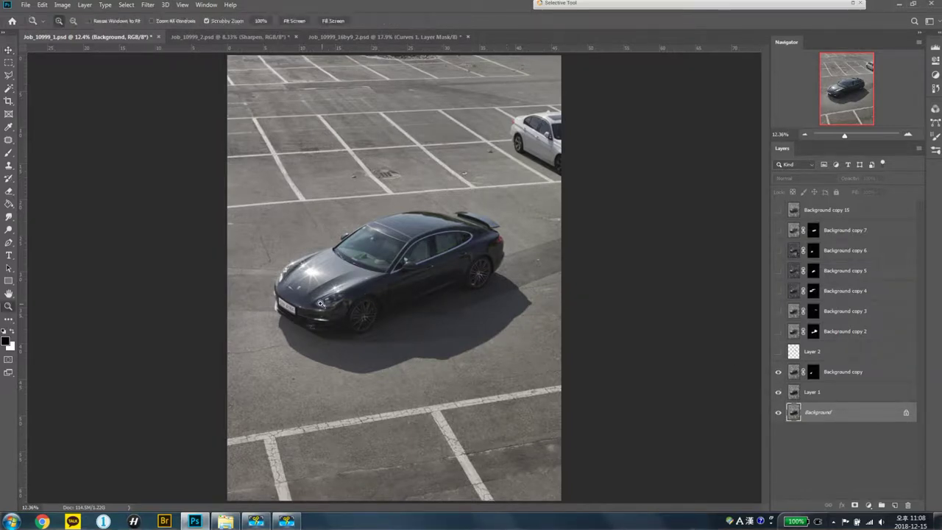
{"action": "left_click_drag", "start_coordinate": [342, 301], "coordinate": [350, 334]}
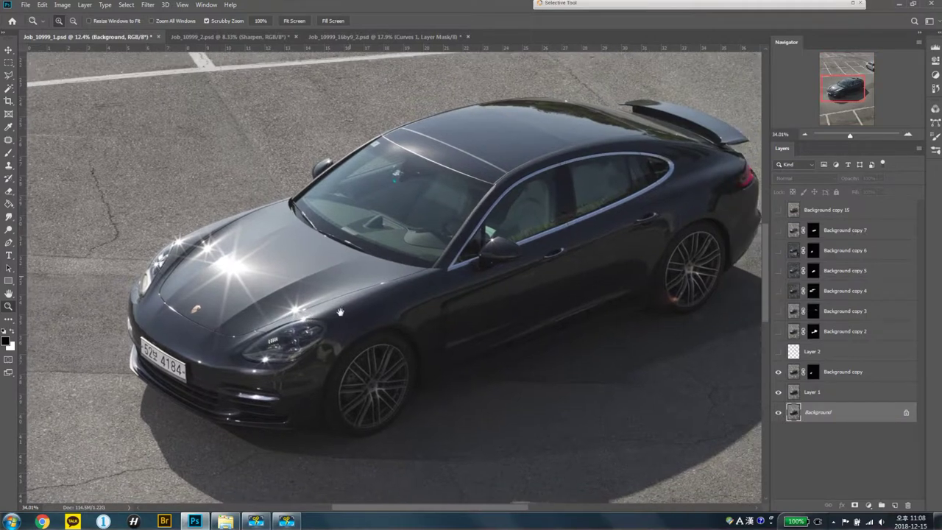
{"action": "left_click", "coordinate": [809, 372]}
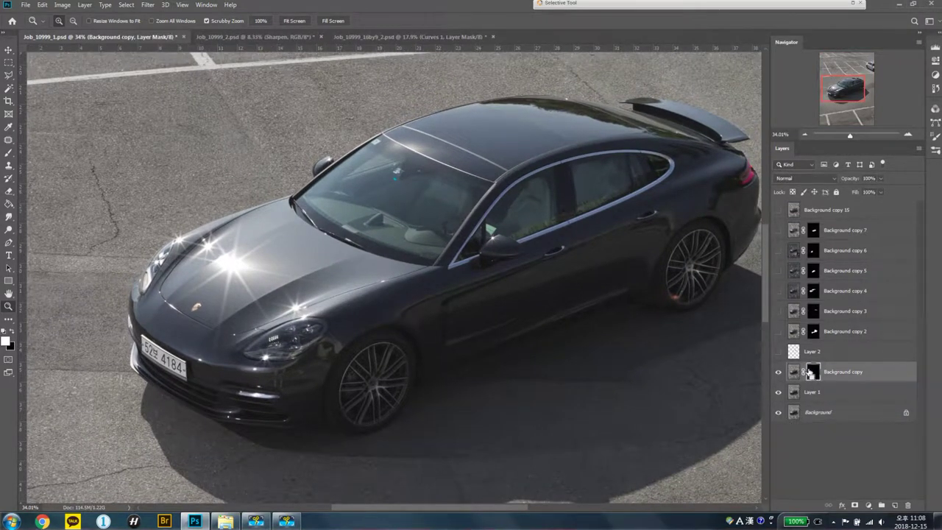
{"action": "key", "text": "ctrl+i"}
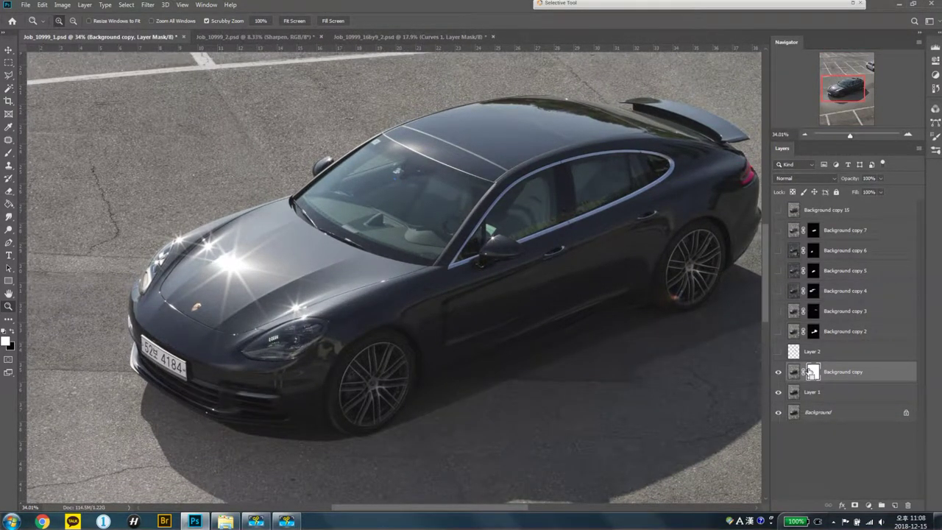
{"action": "key", "text": "ctrl+i"}
{"action": "key", "text": "ctrl+i"}
{"action": "key", "text": "ctrl+i"}
{"action": "key", "text": "ctrl+0"}
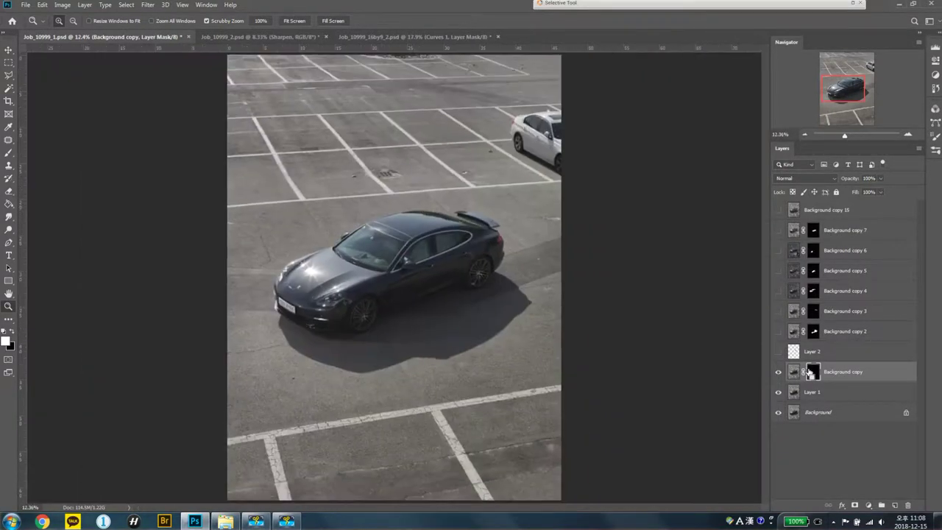
{"action": "key", "text": "backslash"}
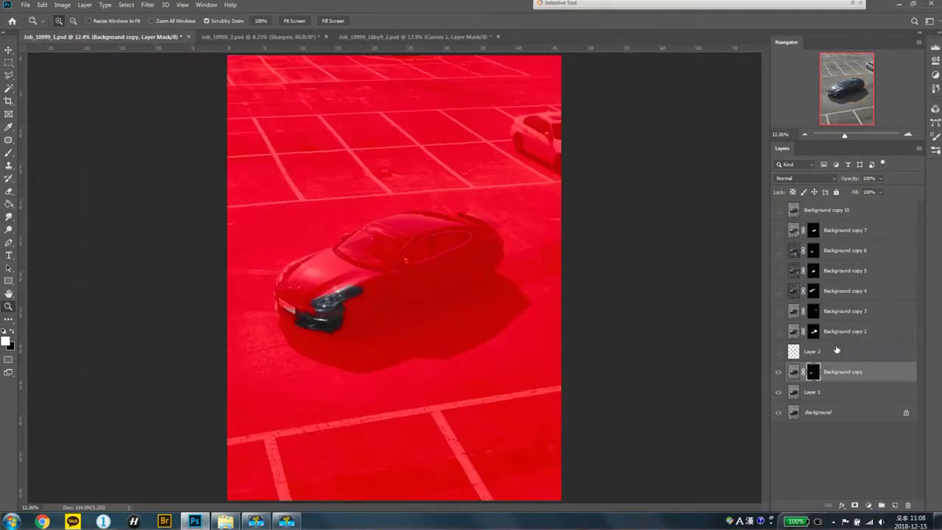
{"action": "key", "text": "backslash"}
Step: Toggle Layer 2 while inspecting the hood, headlight and side window up close
{"action": "left_click", "coordinate": [778, 351]}
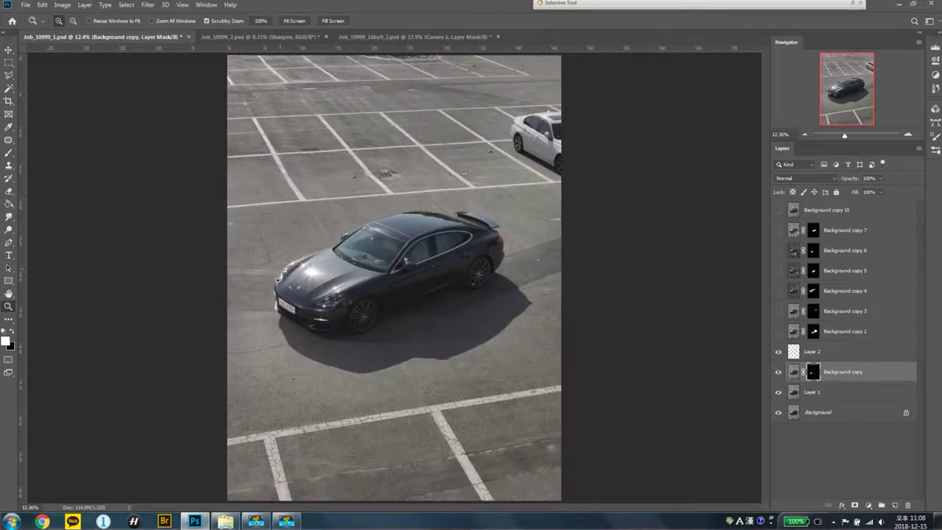
{"action": "left_click_drag", "start_coordinate": [307, 259], "coordinate": [784, 320]}
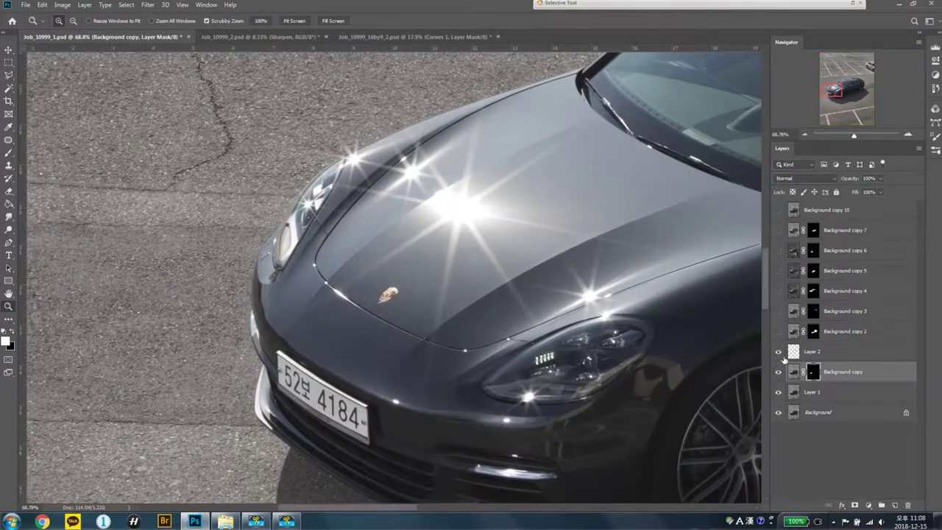
{"action": "left_click", "coordinate": [778, 353]}
{"action": "mouse_move", "coordinate": [743, 243]}
{"action": "left_mouse_down"}
{"action": "mouse_move", "coordinate": [450, 253]}
{"action": "mouse_move", "coordinate": [269, 363]}
{"action": "left_mouse_up"}
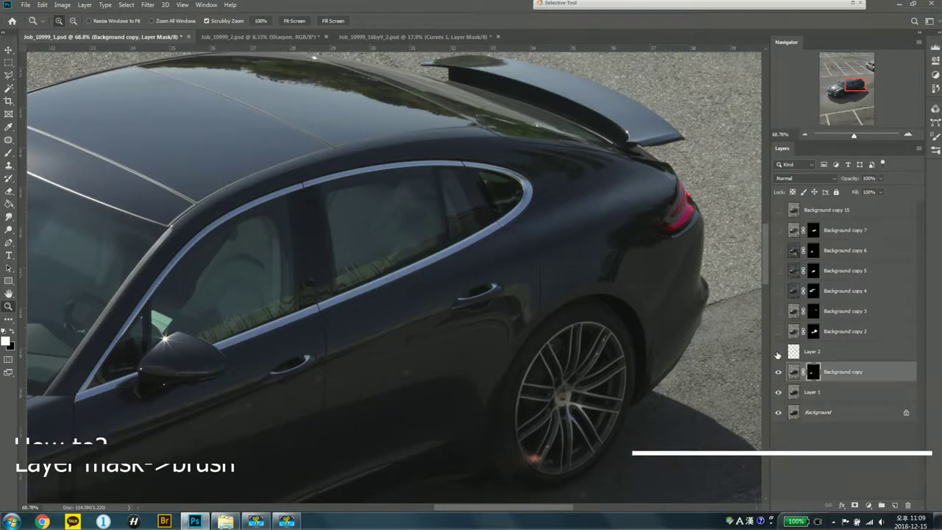
Step: Turn Layer 2 back on and compare the car side with and without Background copy 2
{"action": "left_click", "coordinate": [778, 353]}
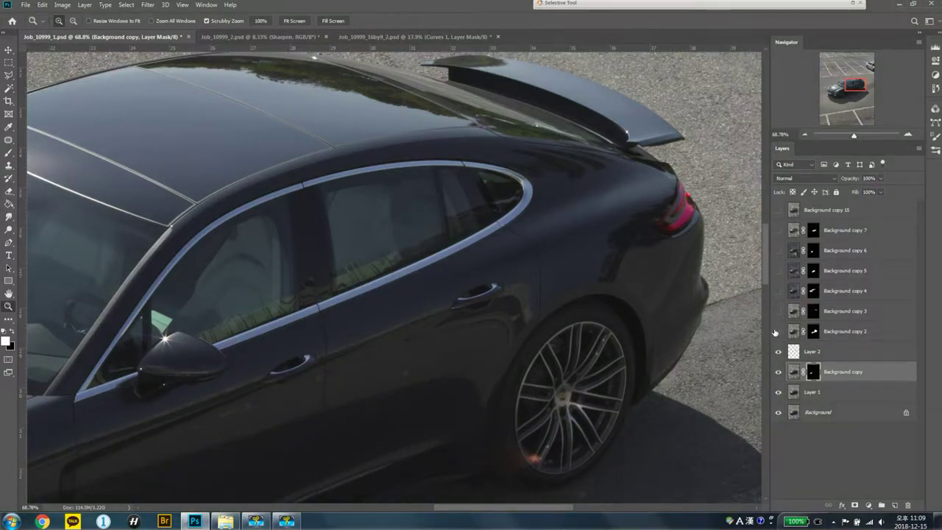
{"action": "left_click", "coordinate": [778, 331]}
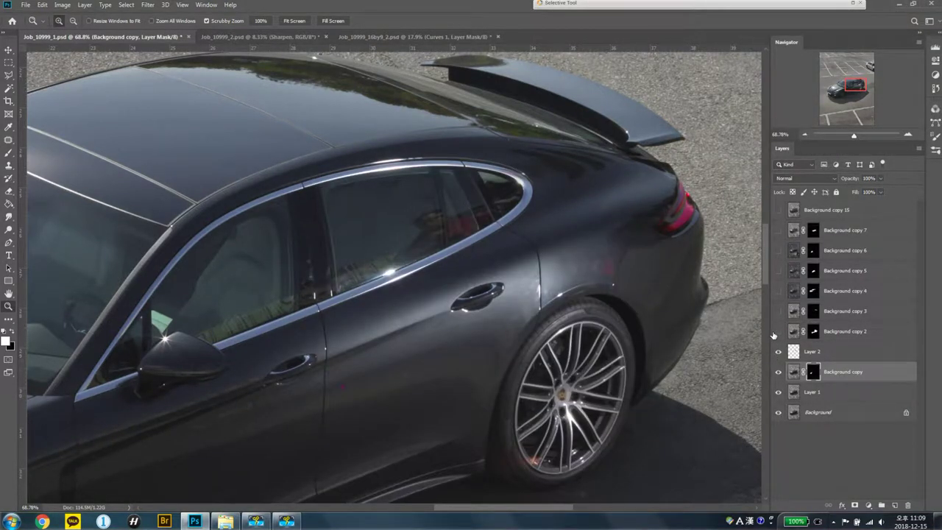
{"action": "left_click", "coordinate": [778, 331]}
{"action": "left_click", "coordinate": [778, 331]}
{"action": "mouse_move", "coordinate": [566, 326]}
{"action": "left_mouse_down"}
{"action": "mouse_move", "coordinate": [555, 269]}
{"action": "mouse_move", "coordinate": [522, 269]}
{"action": "left_mouse_up"}
{"action": "key", "text": "backslash"}
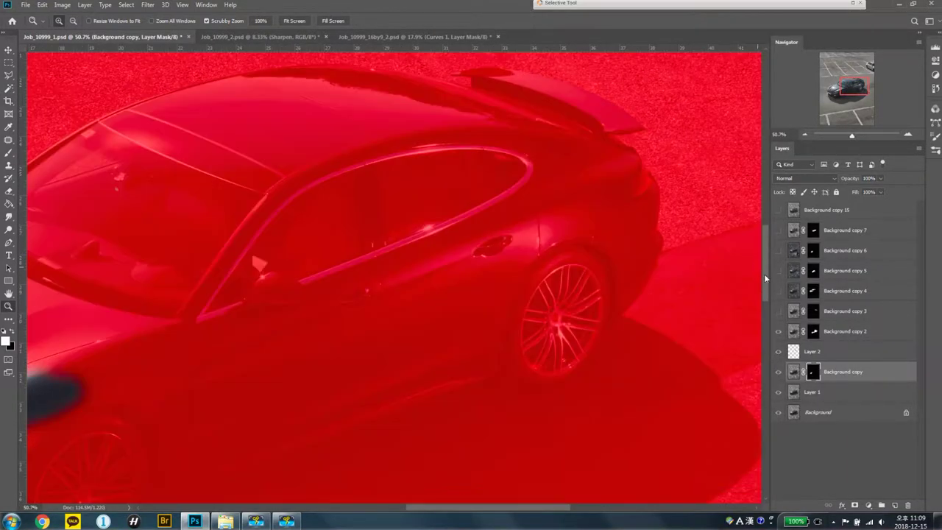
{"action": "key", "text": "backslash"}
Step: Check Background copy 2's mask coverage, then show Background copy 3 for the rear quarter
{"action": "left_click", "coordinate": [829, 332]}
{"action": "key", "text": "backslash"}
{"action": "key", "text": "backslash"}
{"action": "left_click", "coordinate": [778, 331]}
{"action": "left_click", "coordinate": [779, 332]}
{"action": "left_click", "coordinate": [778, 332]}
{"action": "left_click", "coordinate": [778, 332]}
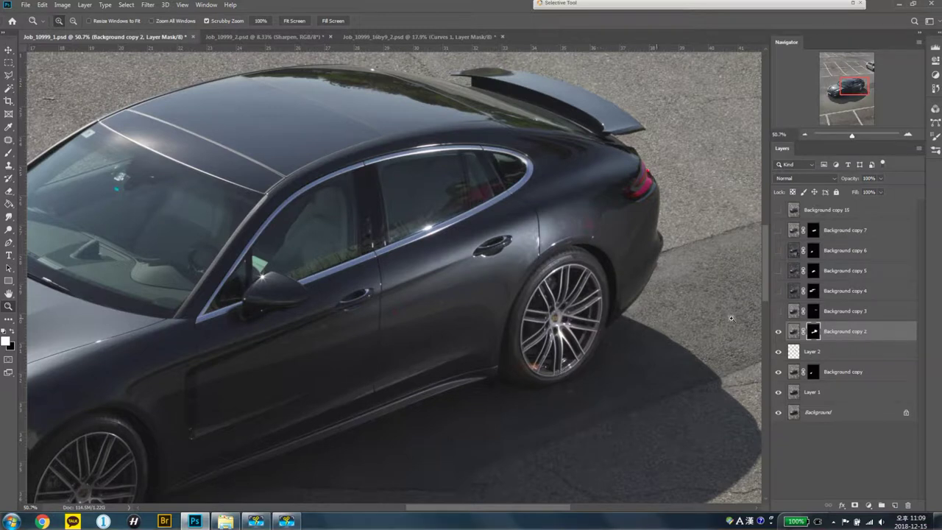
{"action": "left_click", "coordinate": [778, 313]}
{"action": "left_click_drag", "start_coordinate": [570, 205], "coordinate": [548, 260]}
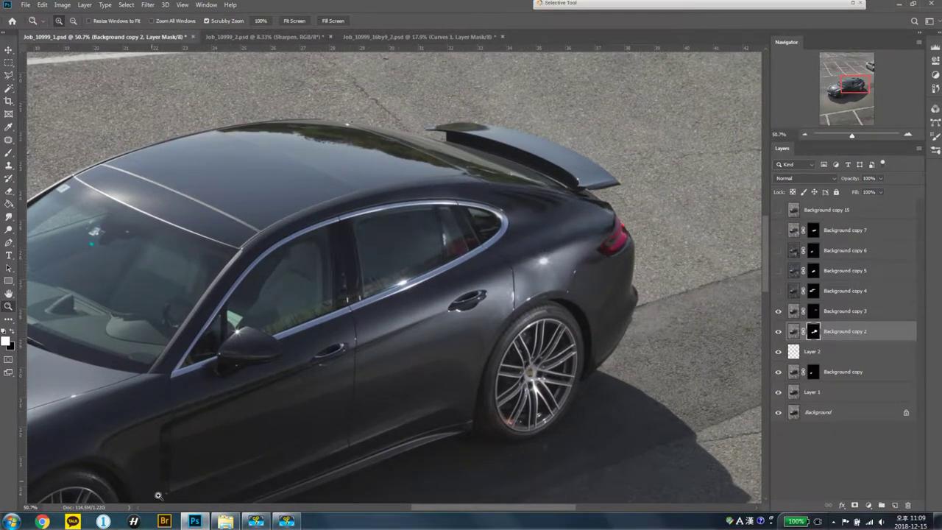
Step: Preview Background copy 3's mask and compare the rear quarter with it on and off
{"action": "left_click", "coordinate": [813, 312]}
{"action": "key", "text": "backslash"}
{"action": "key", "text": "backslash"}
{"action": "key", "text": "backslash"}
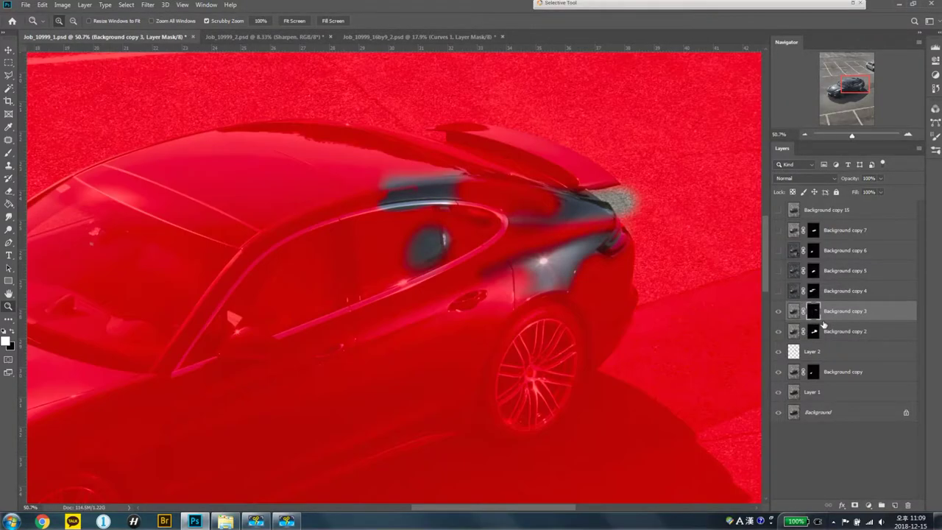
{"action": "key", "text": "backslash"}
{"action": "left_click", "coordinate": [779, 312]}
{"action": "left_click", "coordinate": [778, 312]}
{"action": "left_click", "coordinate": [778, 311]}
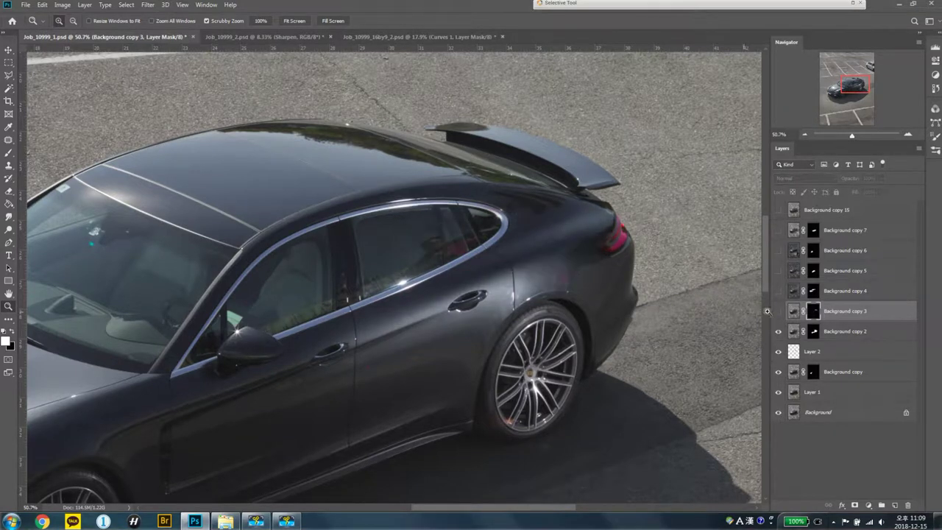
{"action": "left_click", "coordinate": [779, 311]}
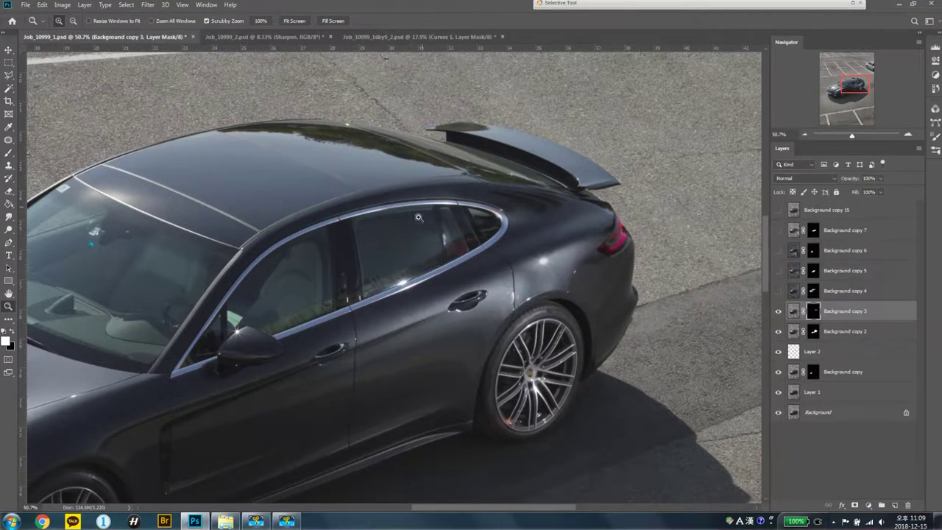
Step: Show Background copy 4 to add sky reflections on the roof and windshield
{"action": "left_click", "coordinate": [777, 292]}
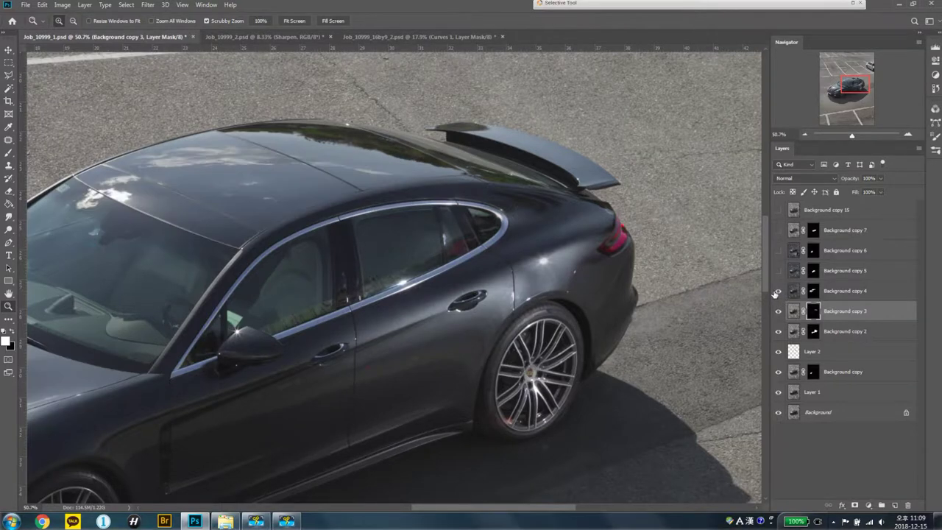
{"action": "scroll", "coordinate": [354, 278], "scroll_direction": "down", "scroll_amount": 5}
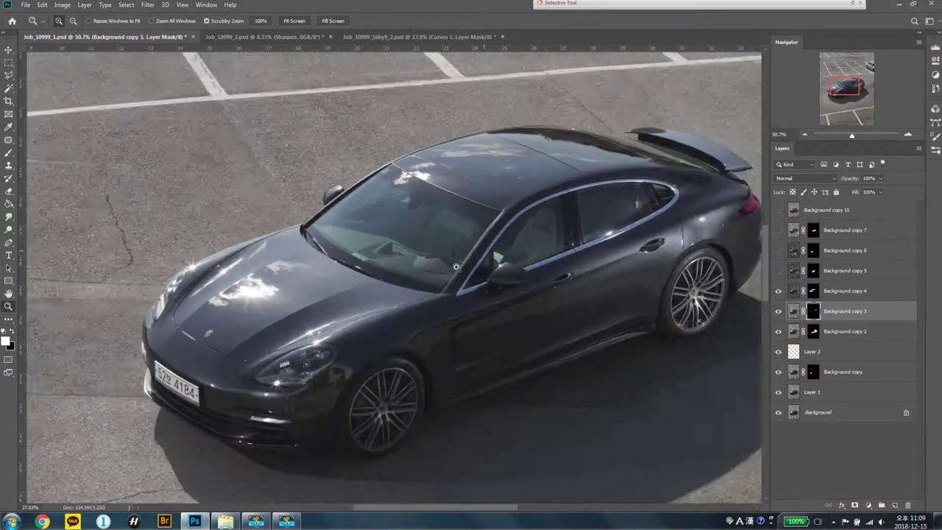
{"action": "scroll", "coordinate": [465, 264], "scroll_direction": "up", "scroll_amount": 2}
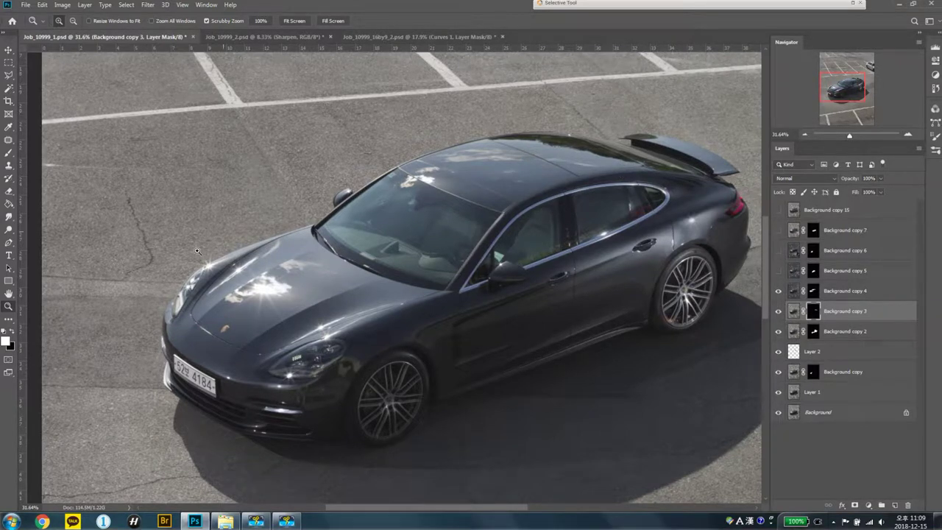
Step: Try inverting Background copy 4's mask, then keep the original mask
{"action": "left_click", "coordinate": [809, 292]}
{"action": "left_click", "coordinate": [813, 291]}
{"action": "key", "text": "backslash"}
{"action": "key", "text": "backslash"}
{"action": "key", "text": "ctrl+i"}
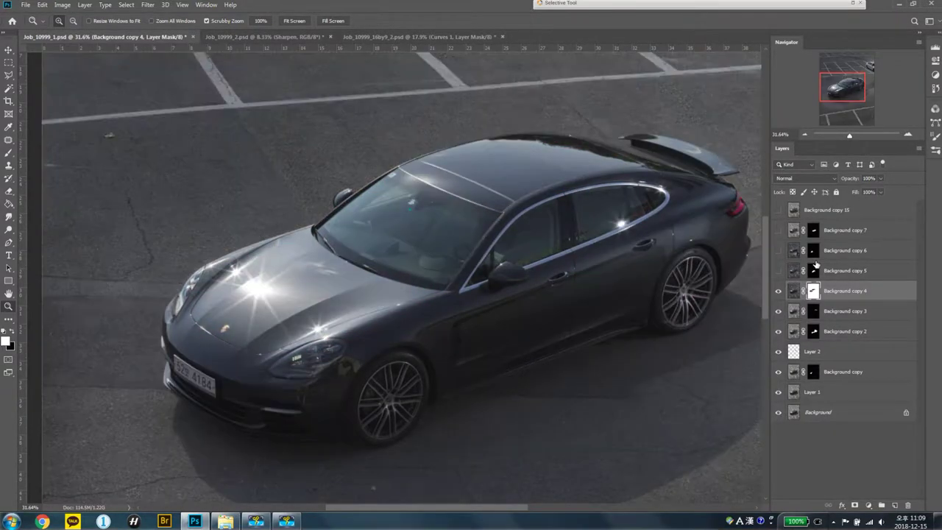
{"action": "key", "text": "ctrl+i"}
{"action": "key", "text": "ctrl+i"}
{"action": "key", "text": "ctrl+i"}
{"action": "key", "text": "ctrl+i"}
{"action": "key", "text": "ctrl+0"}
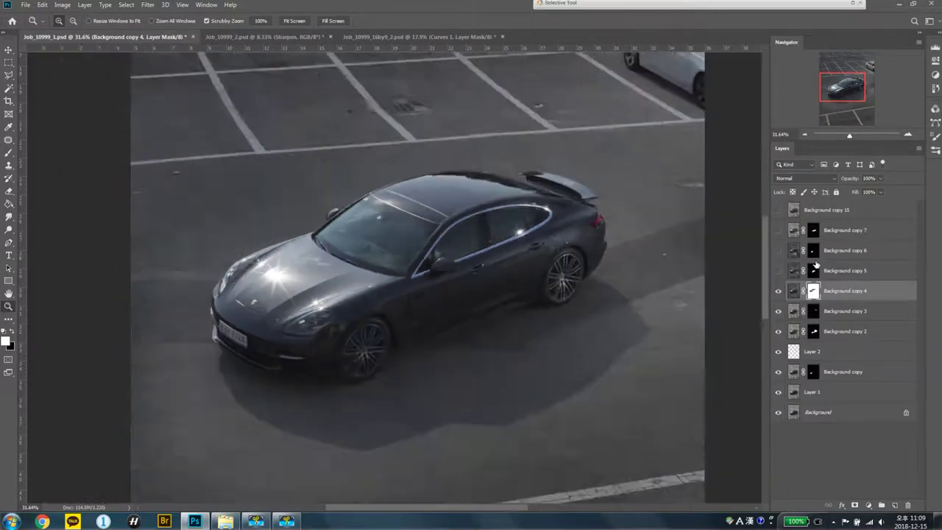
{"action": "key", "text": "ctrl+i"}
{"action": "key", "text": "ctrl+i"}
{"action": "key", "text": "ctrl+i"}
{"action": "key", "text": "ctrl+i"}
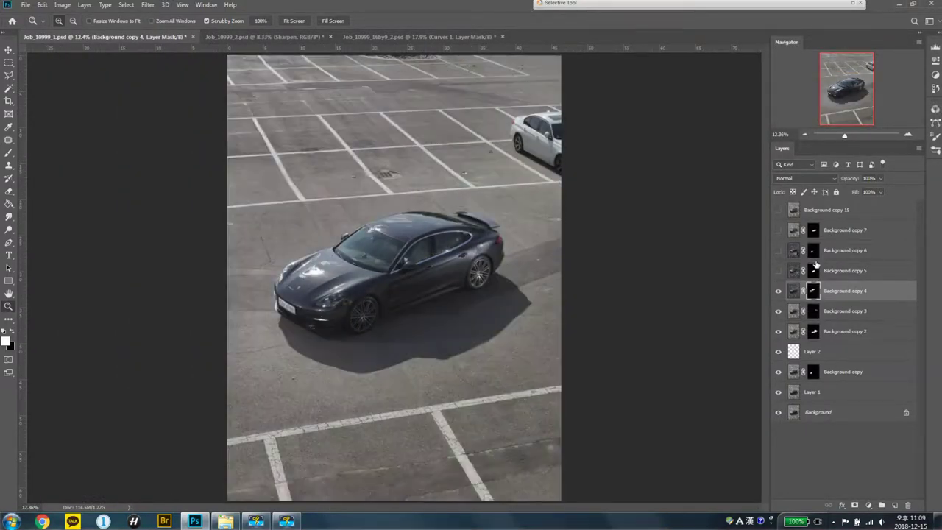
{"action": "key", "text": "ctrl+i"}
{"action": "key", "text": "ctrl+i"}
{"action": "key", "text": "ctrl+i"}
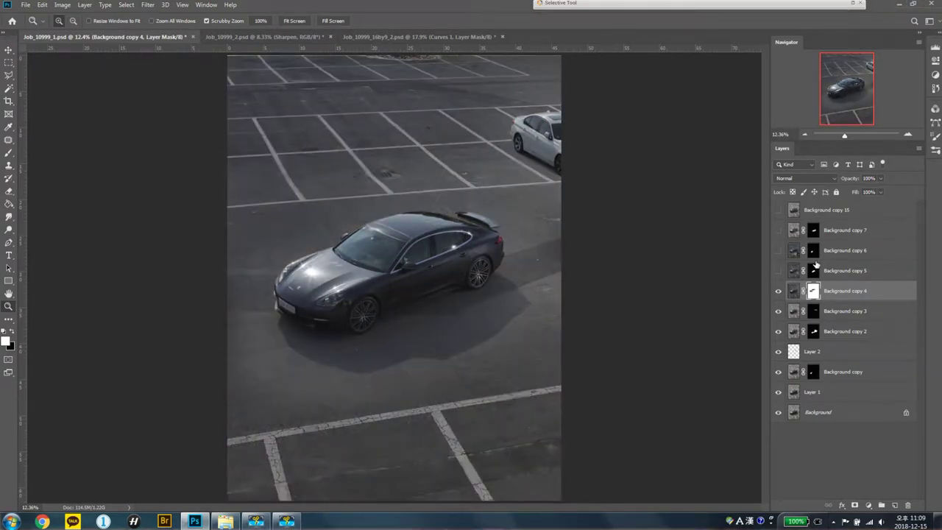
{"action": "key", "text": "ctrl+i"}
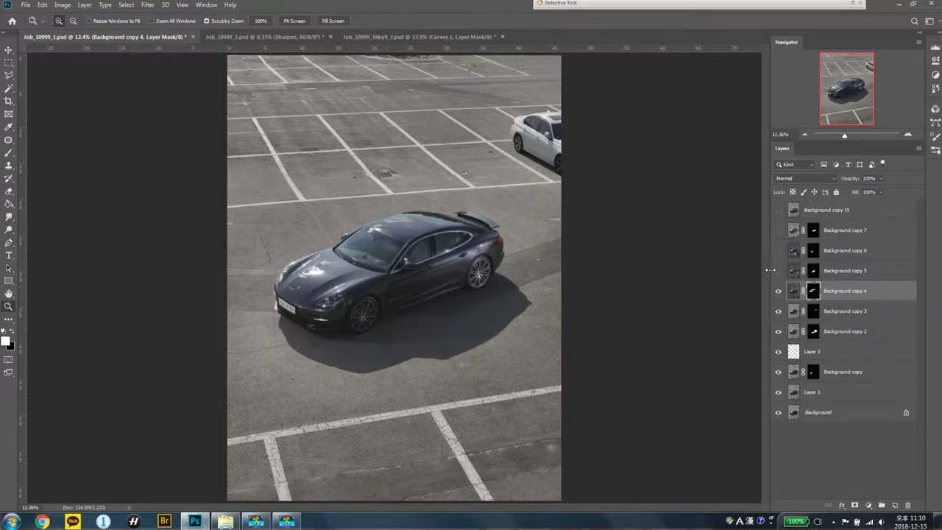
Step: Show Background copy 5 for the front door and preview its mask up close
{"action": "left_click", "coordinate": [777, 272]}
{"action": "left_click", "coordinate": [778, 272]}
{"action": "left_click", "coordinate": [778, 272]}
{"action": "left_click_drag", "start_coordinate": [366, 299], "coordinate": [417, 300]}
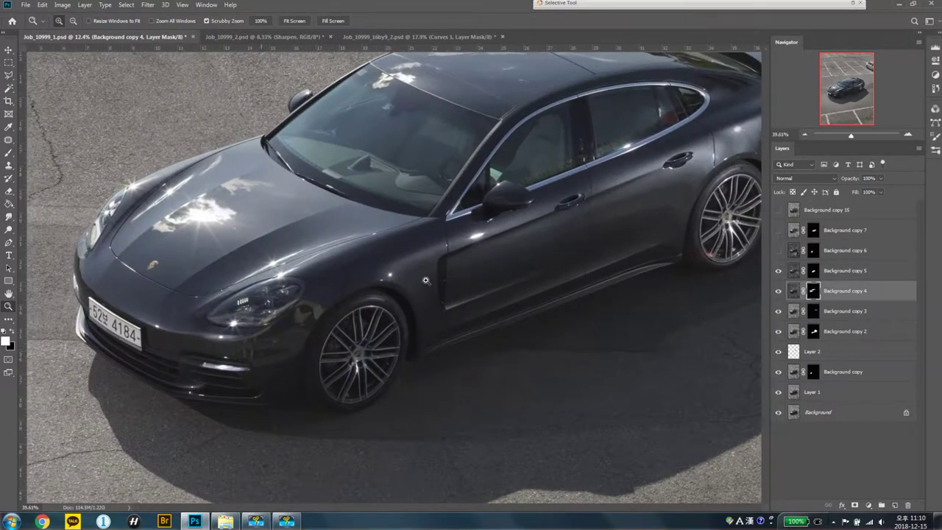
{"action": "left_click", "coordinate": [812, 270]}
{"action": "key", "text": "backslash"}
{"action": "key", "text": "backslash"}
{"action": "key", "text": "backslash"}
{"action": "key", "text": "backslash"}
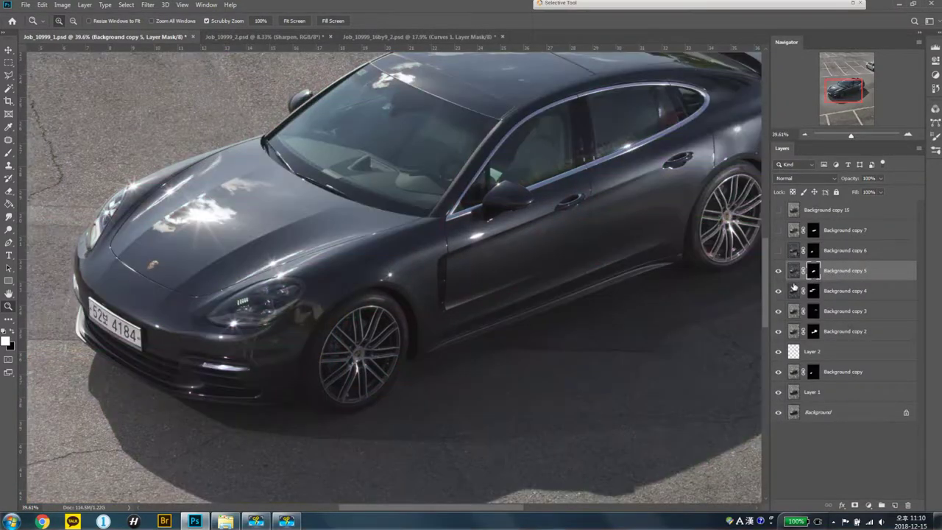
Step: Compare the door and front wheel with Background copy 5 and 6 toggled, leaving both on
{"action": "left_click", "coordinate": [778, 270]}
{"action": "left_click", "coordinate": [778, 271]}
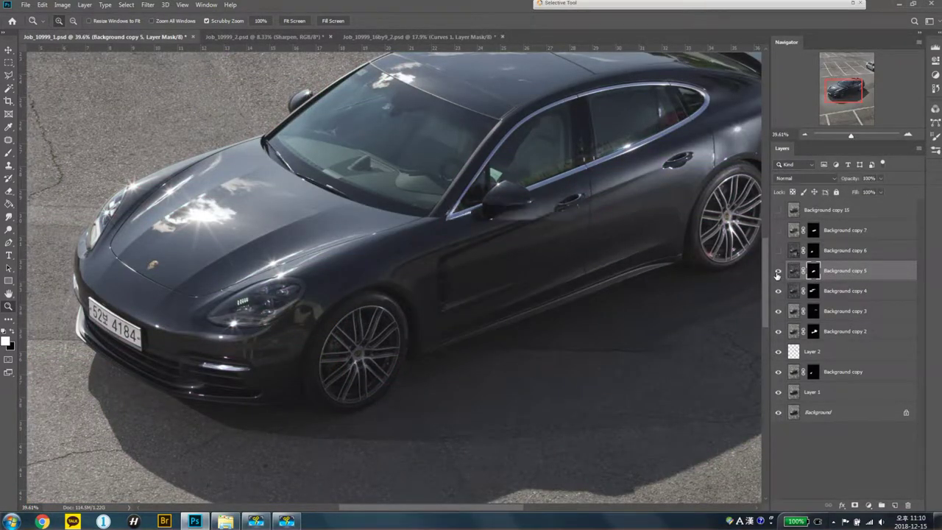
{"action": "left_click", "coordinate": [777, 273]}
{"action": "left_click", "coordinate": [778, 273]}
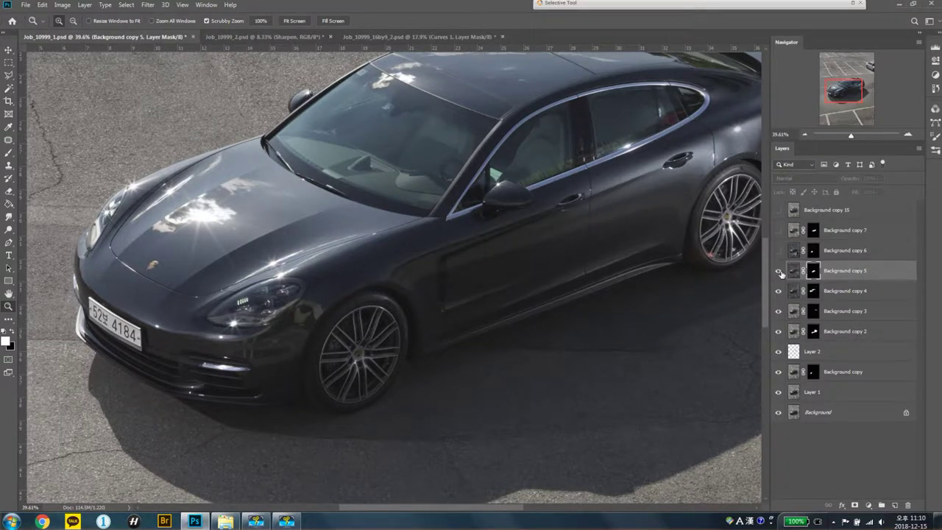
{"action": "left_click", "coordinate": [778, 272]}
{"action": "left_click", "coordinate": [778, 272]}
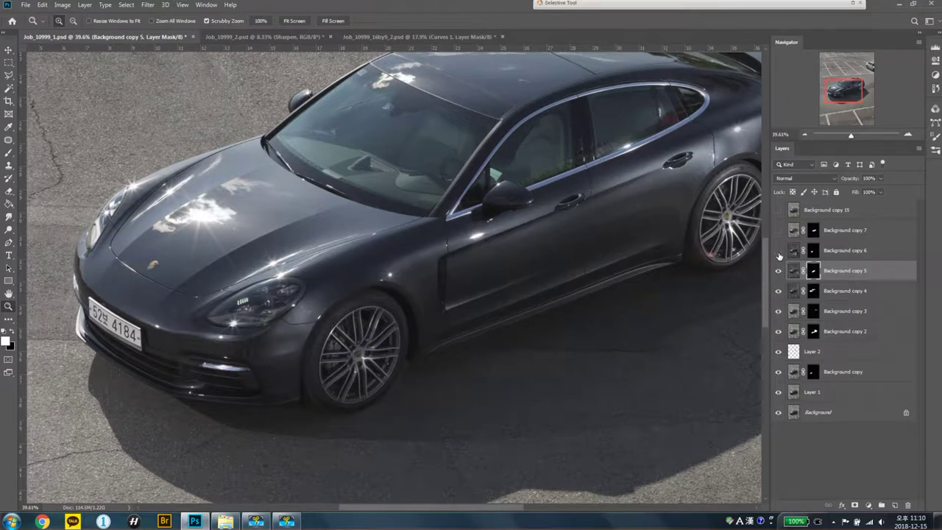
{"action": "left_click", "coordinate": [778, 255]}
{"action": "left_click", "coordinate": [779, 252]}
{"action": "left_click", "coordinate": [778, 252]}
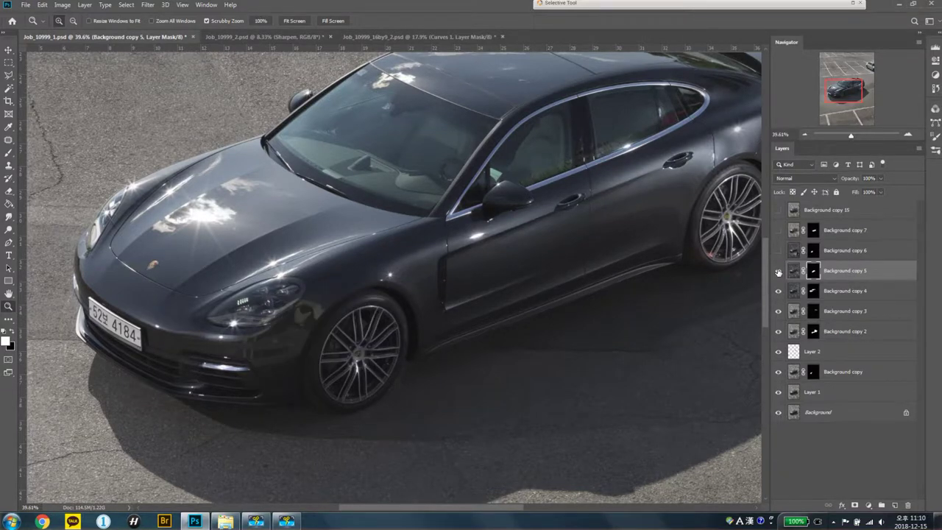
{"action": "left_click", "coordinate": [778, 272]}
{"action": "left_click", "coordinate": [777, 273]}
{"action": "left_click", "coordinate": [778, 251]}
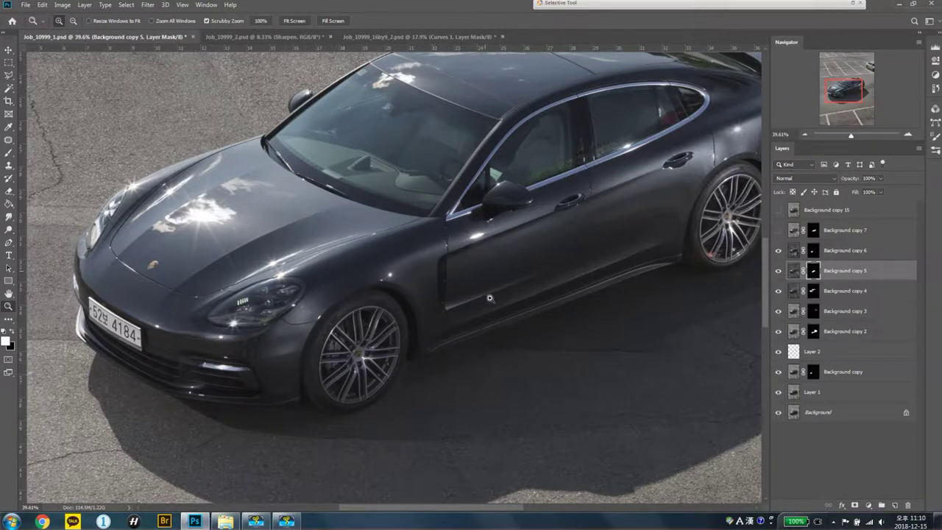
Step: Preview the masks of Background copy 6 and Background copy 5 as red overlays
{"action": "left_click", "coordinate": [813, 252]}
{"action": "key", "text": "backslash"}
{"action": "key", "text": "backslash"}
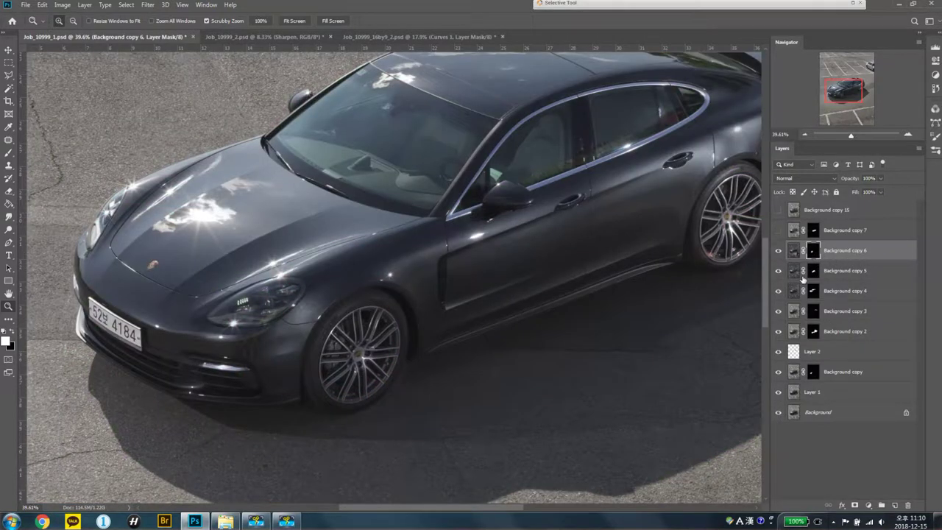
{"action": "left_click", "coordinate": [813, 270]}
{"action": "left_click", "coordinate": [778, 250]}
{"action": "key", "text": "backslash"}
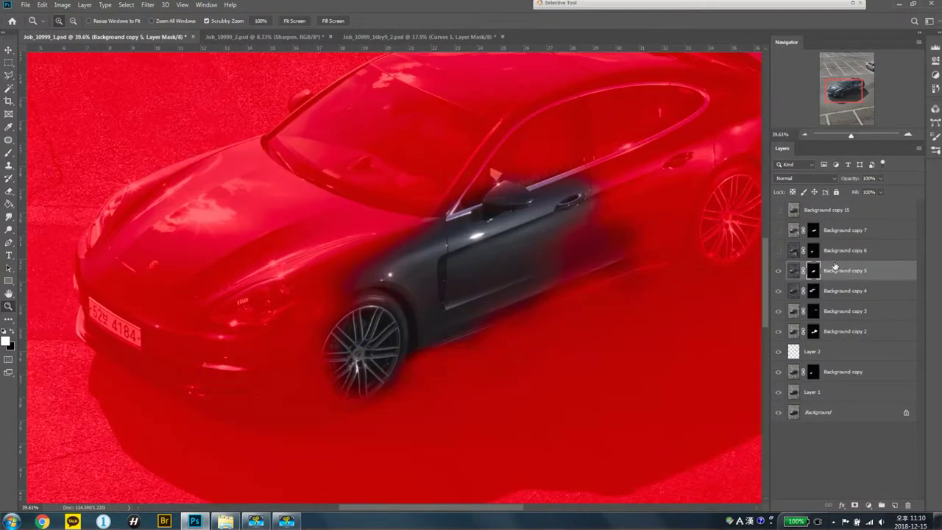
{"action": "key", "text": "backslash"}
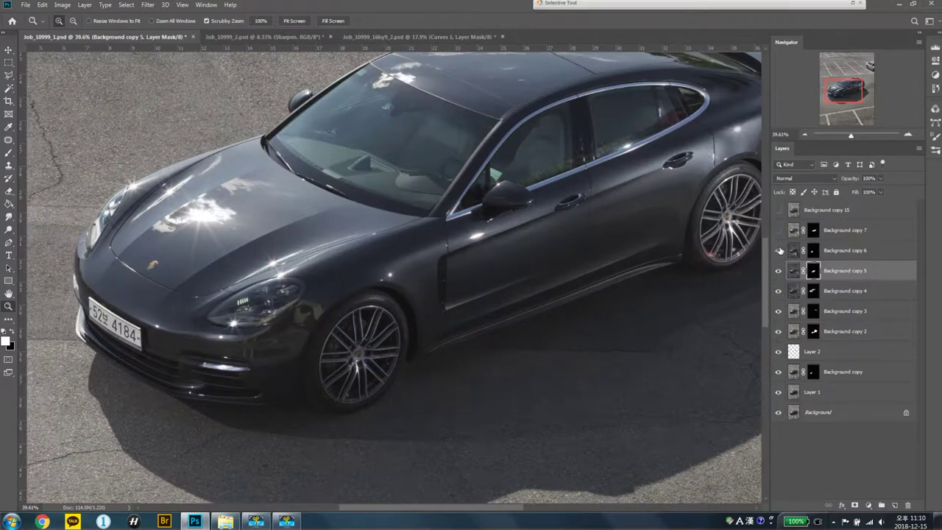
{"action": "left_click", "coordinate": [779, 250]}
{"action": "left_click", "coordinate": [812, 250]}
{"action": "key", "text": "backslash"}
{"action": "key", "text": "backslash"}
Step: Show Background copy 7 for the side panel, check its mask, and fit the image on screen
{"action": "left_click", "coordinate": [779, 230]}
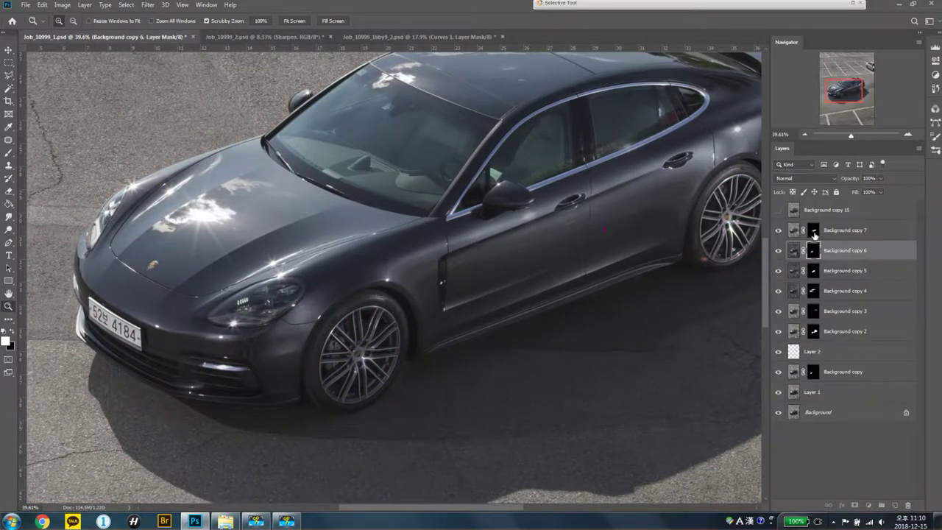
{"action": "left_click", "coordinate": [813, 231]}
{"action": "key", "text": "backslash"}
{"action": "key", "text": "backslash"}
{"action": "key", "text": "backslash"}
{"action": "key", "text": "backslash"}
{"action": "left_click", "coordinate": [778, 232]}
{"action": "left_click", "coordinate": [778, 232]}
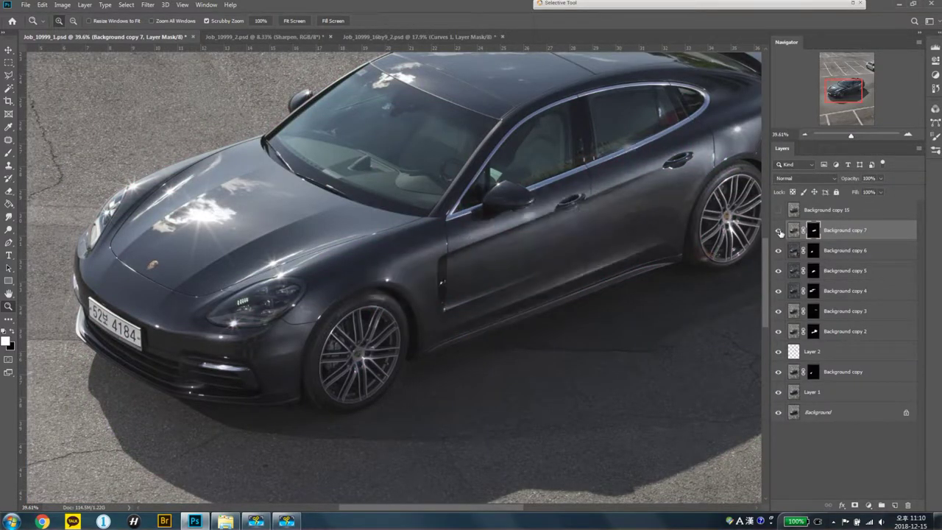
{"action": "key", "text": "ctrl+0"}
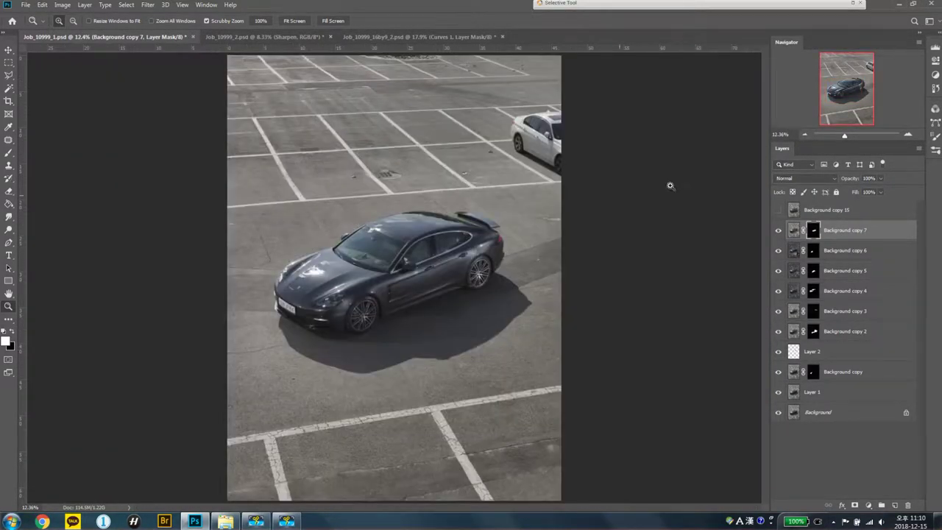
{"action": "left_click", "coordinate": [779, 230]}
Step: Restore the side-panel layer, select Background copy 15 and zoom into the crossing parking lines
{"action": "left_click", "coordinate": [779, 230]}
{"action": "left_click", "coordinate": [819, 212]}
{"action": "mouse_move", "coordinate": [312, 434]}
{"action": "left_mouse_down"}
{"action": "mouse_move", "coordinate": [419, 263]}
{"action": "mouse_move", "coordinate": [485, 226]}
{"action": "left_mouse_up"}
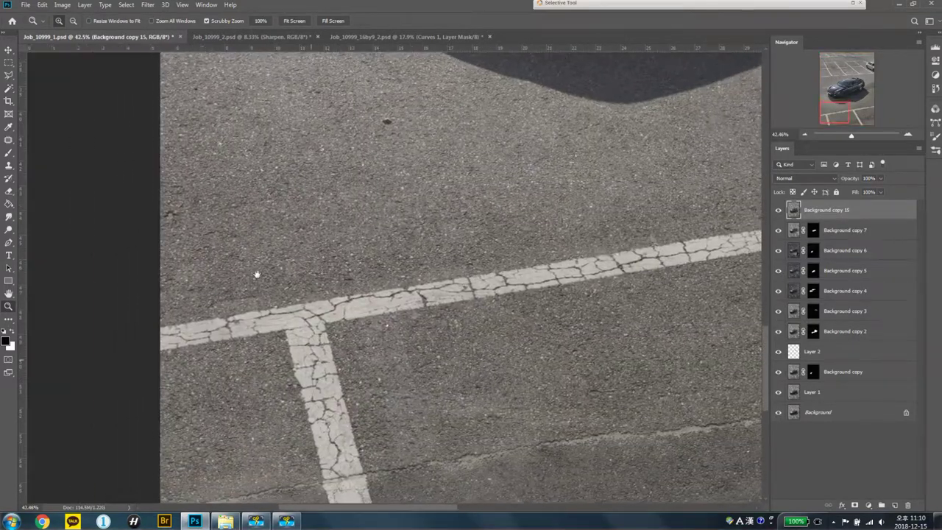
Step: Pick the Clone Stamp with the Hard Round brush preset at 100% hardness
{"action": "key", "text": "s"}
{"action": "left_click", "coordinate": [67, 23]}
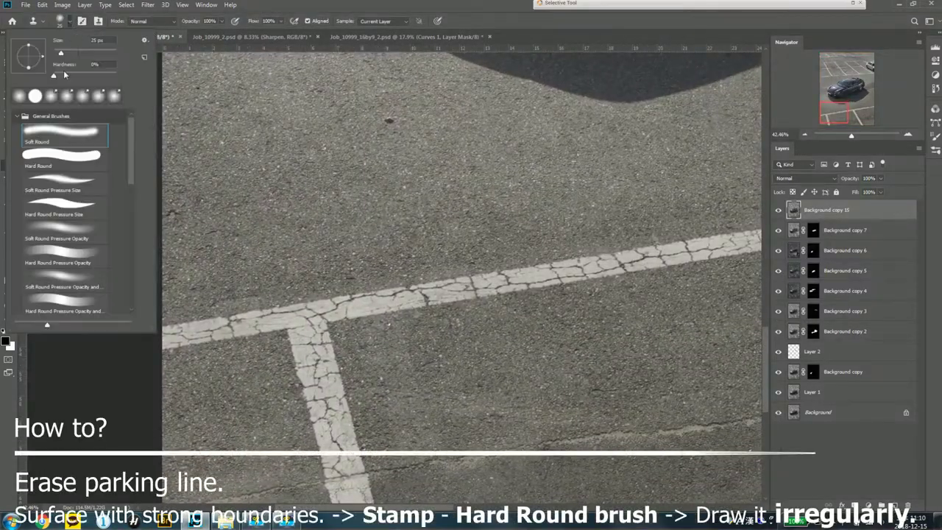
{"action": "left_click", "coordinate": [39, 162]}
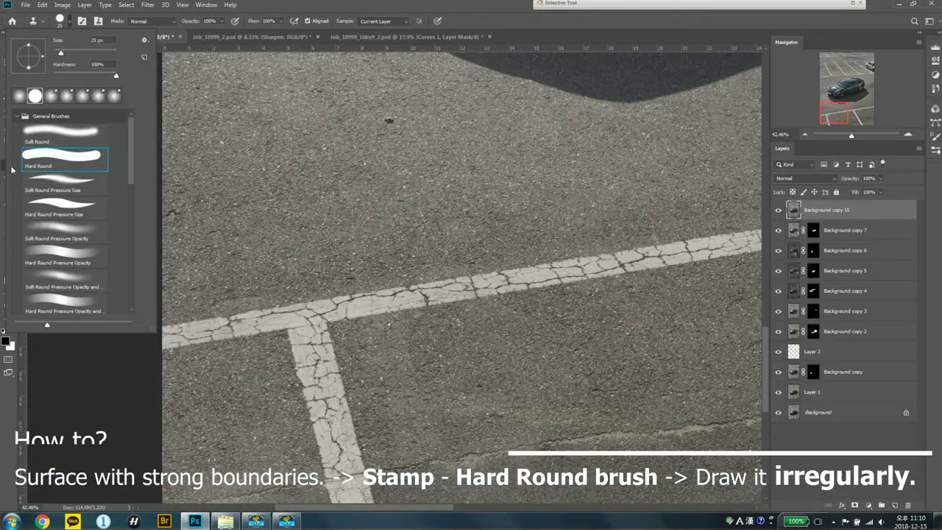
{"action": "left_click", "coordinate": [273, 15]}
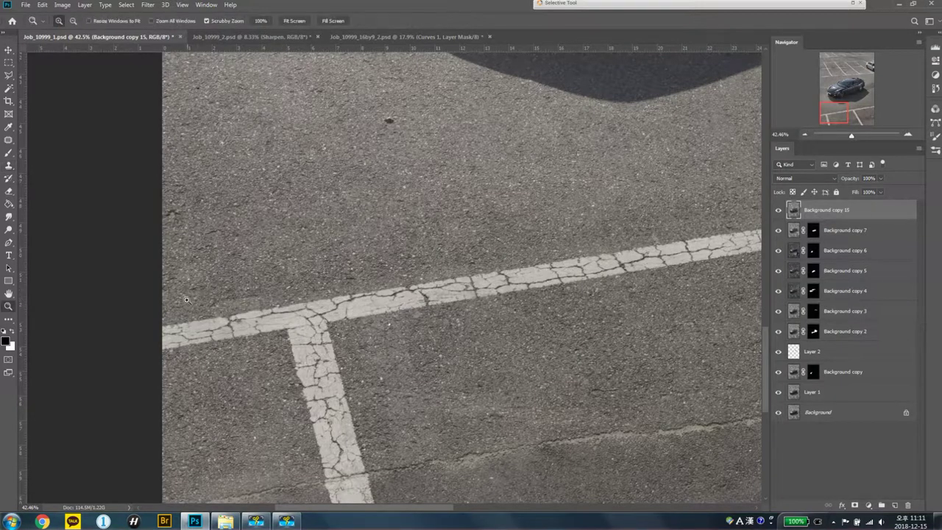
Step: Clone asphalt over the horizontal parking line's edges and the line stub at the left edge
{"action": "scroll", "coordinate": [197, 300], "scroll_direction": "up", "scroll_amount": 2}
{"action": "scroll", "coordinate": [199, 272], "scroll_direction": "up", "scroll_amount": 2}
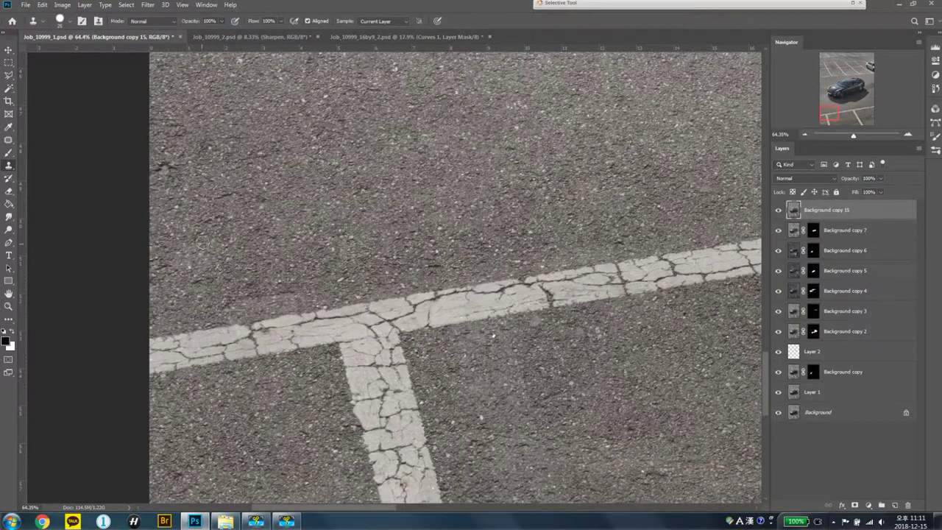
{"action": "key", "text": "super"}
{"action": "key", "text": "super"}
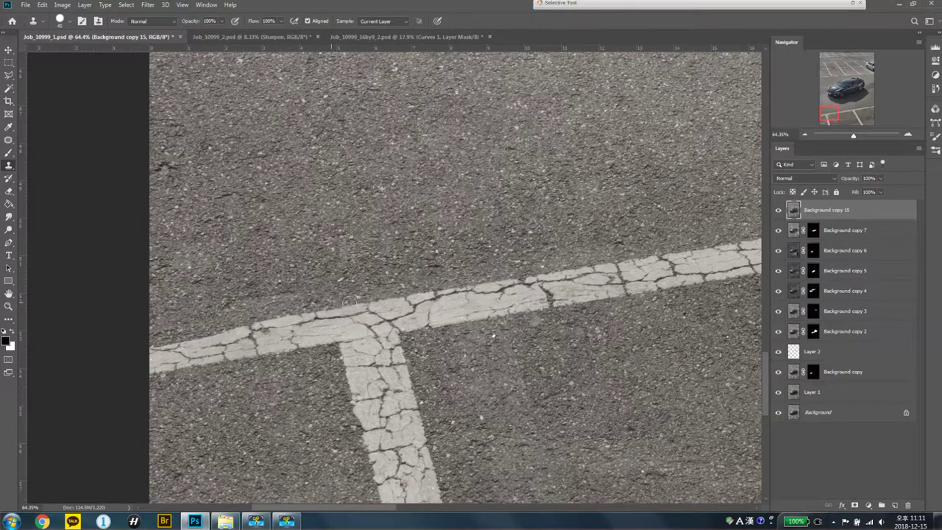
{"action": "left_click_drag", "start_coordinate": [295, 314], "coordinate": [217, 330]}
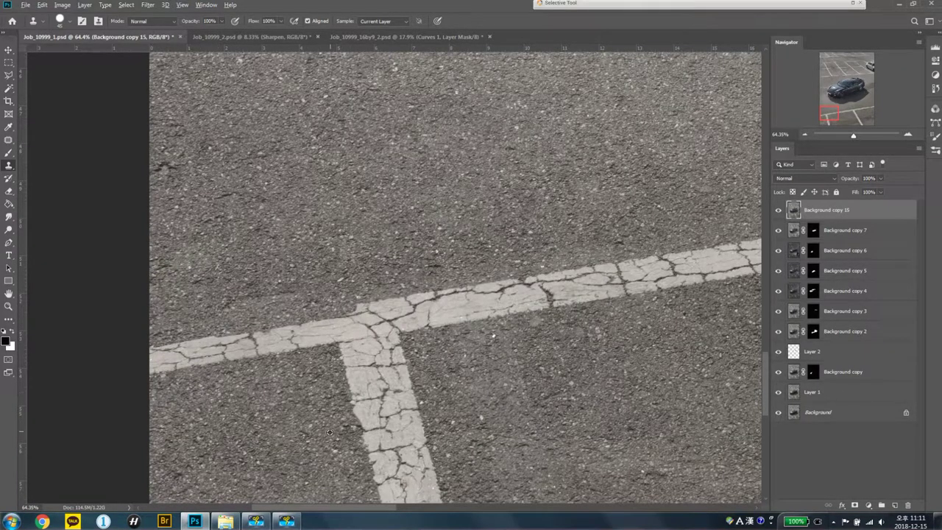
{"action": "mouse_move", "coordinate": [266, 353]}
{"action": "left_mouse_down"}
{"action": "mouse_move", "coordinate": [334, 342]}
{"action": "mouse_move", "coordinate": [267, 346]}
{"action": "mouse_move", "coordinate": [324, 324]}
{"action": "mouse_move", "coordinate": [321, 312]}
{"action": "left_mouse_up"}
{"action": "mouse_move", "coordinate": [247, 337]}
{"action": "left_mouse_down"}
{"action": "mouse_move", "coordinate": [187, 344]}
{"action": "mouse_move", "coordinate": [248, 344]}
{"action": "left_mouse_up"}
{"action": "left_click_drag", "start_coordinate": [193, 362], "coordinate": [232, 359]}
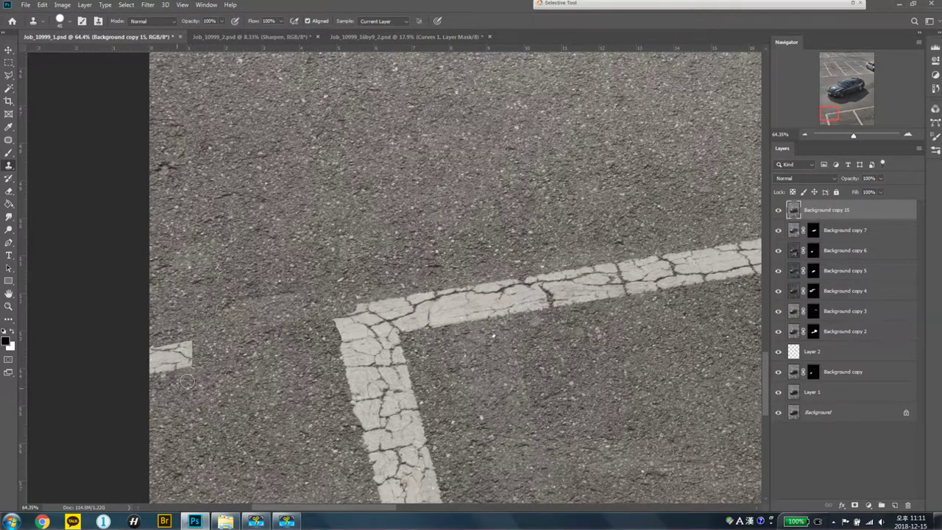
{"action": "left_click_drag", "start_coordinate": [195, 372], "coordinate": [147, 359]}
{"action": "left_click_drag", "start_coordinate": [213, 341], "coordinate": [152, 355]}
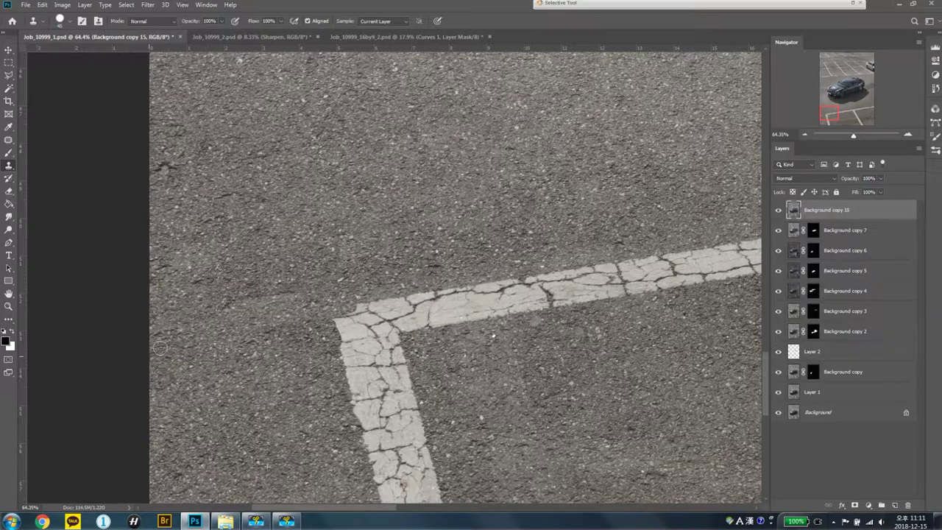
Step: Erase the rest of the horizontal line with asphalt and cut back the vertical stripe's top
{"action": "left_click_drag", "start_coordinate": [397, 258], "coordinate": [251, 214]}
{"action": "mouse_move", "coordinate": [460, 227]}
{"action": "left_mouse_down"}
{"action": "mouse_move", "coordinate": [216, 270]}
{"action": "mouse_move", "coordinate": [237, 262]}
{"action": "left_mouse_up"}
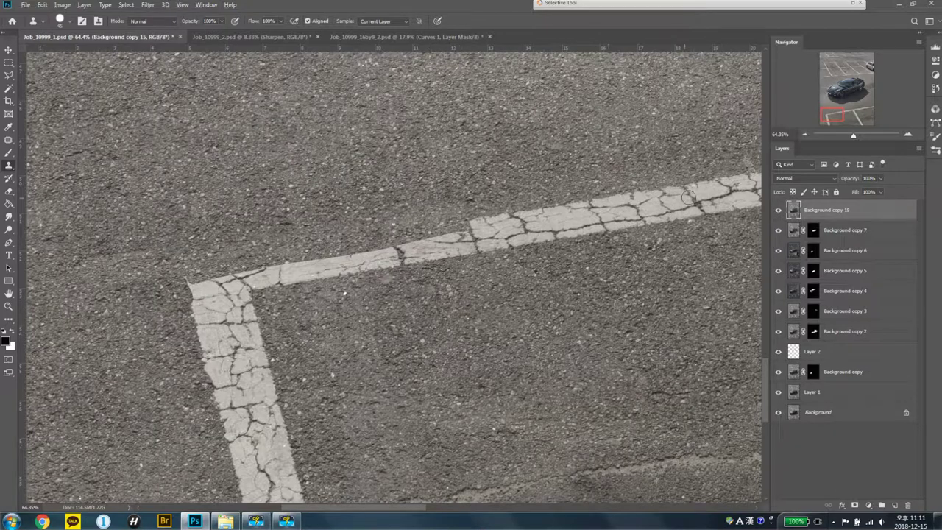
{"action": "left_click_drag", "start_coordinate": [462, 261], "coordinate": [224, 293]}
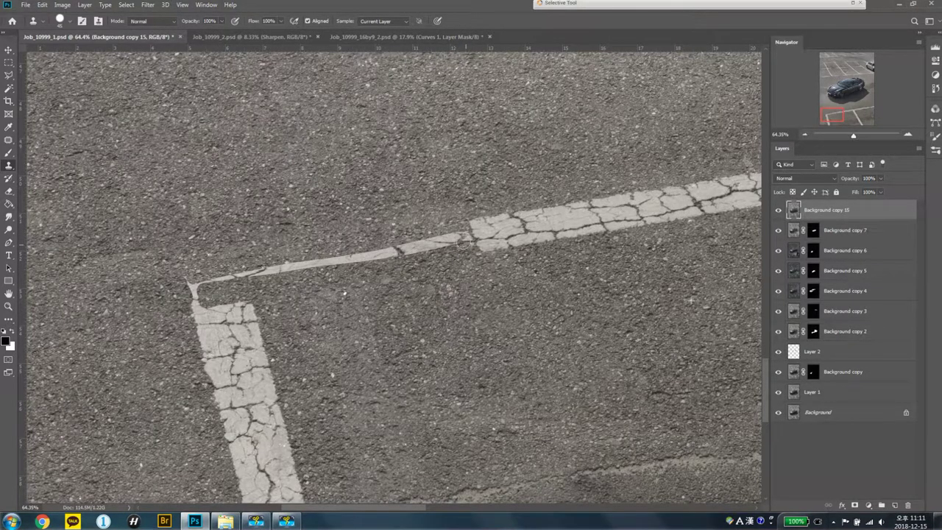
{"action": "left_click_drag", "start_coordinate": [471, 243], "coordinate": [225, 276]}
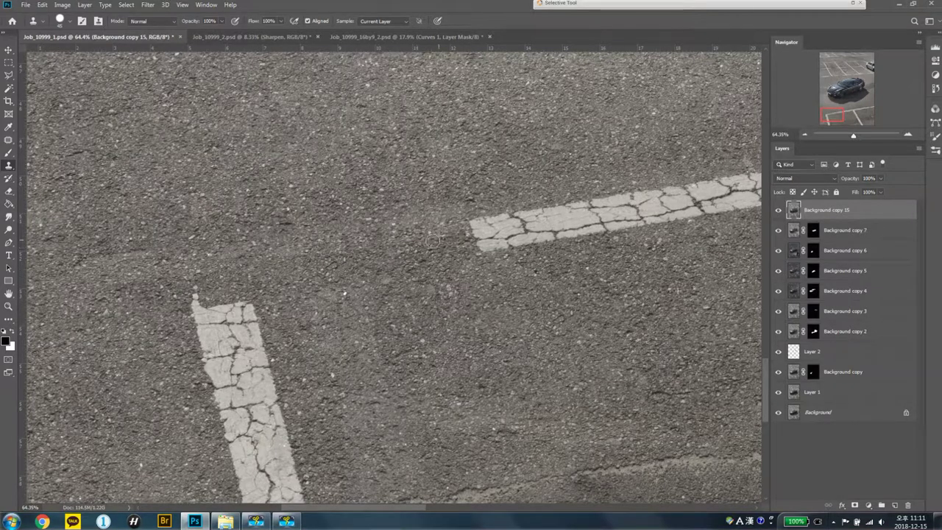
{"action": "mouse_move", "coordinate": [195, 286]}
{"action": "left_mouse_down"}
{"action": "mouse_move", "coordinate": [217, 305]}
{"action": "mouse_move", "coordinate": [246, 309]}
{"action": "mouse_move", "coordinate": [213, 328]}
{"action": "mouse_move", "coordinate": [257, 329]}
{"action": "mouse_move", "coordinate": [221, 327]}
{"action": "mouse_move", "coordinate": [242, 365]}
{"action": "mouse_move", "coordinate": [209, 368]}
{"action": "left_mouse_up"}
{"action": "mouse_move", "coordinate": [254, 342]}
{"action": "left_mouse_down"}
{"action": "mouse_move", "coordinate": [272, 352]}
{"action": "mouse_move", "coordinate": [290, 289]}
{"action": "mouse_move", "coordinate": [353, 207]}
{"action": "left_mouse_up"}
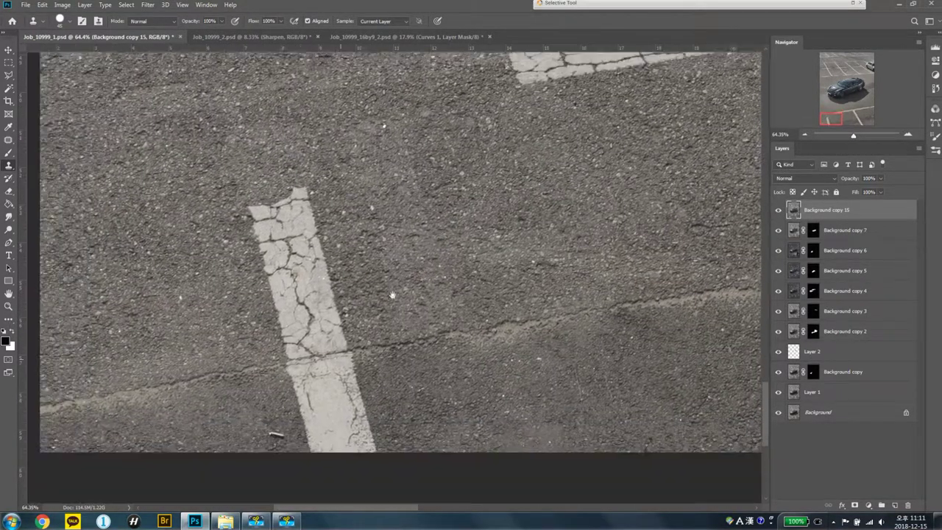
Step: Resample asphalt and clone over the vertical stripe's middle and lower piece until only a fragment remains
{"action": "left_click", "coordinate": [356, 350]}
{"action": "mouse_move", "coordinate": [343, 353]}
{"action": "left_mouse_down"}
{"action": "mouse_move", "coordinate": [284, 367]}
{"action": "mouse_move", "coordinate": [329, 343]}
{"action": "left_mouse_up"}
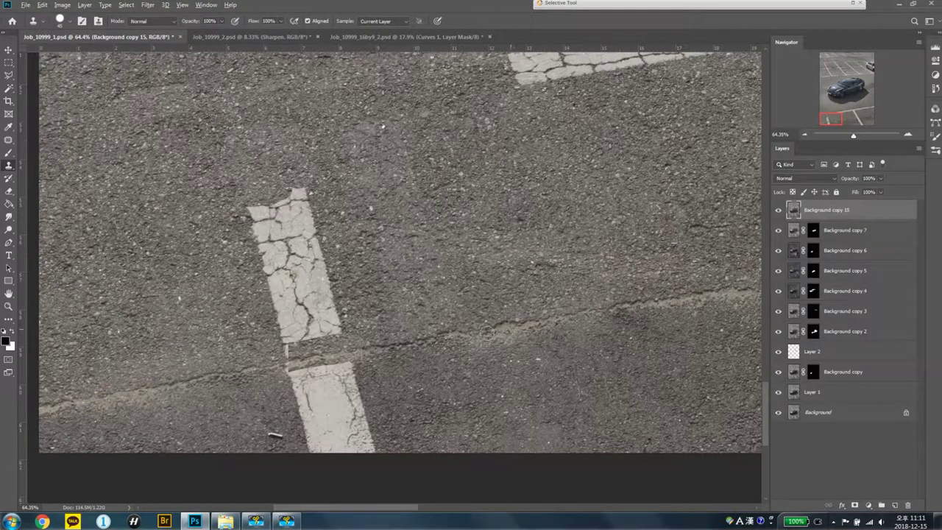
{"action": "mouse_move", "coordinate": [265, 370]}
{"action": "left_mouse_down"}
{"action": "mouse_move", "coordinate": [292, 360]}
{"action": "mouse_move", "coordinate": [302, 340]}
{"action": "left_mouse_up"}
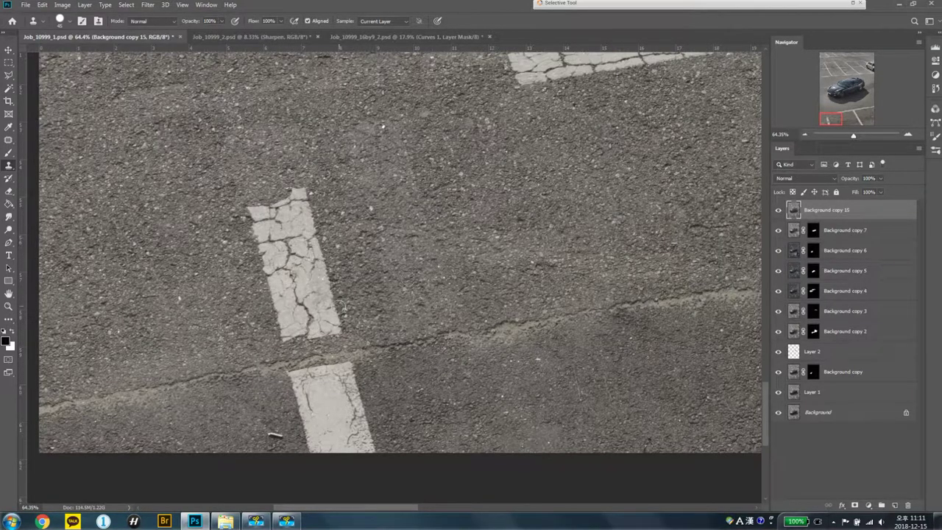
{"action": "mouse_move", "coordinate": [337, 289]}
{"action": "left_mouse_down"}
{"action": "mouse_move", "coordinate": [284, 313]}
{"action": "mouse_move", "coordinate": [340, 291]}
{"action": "mouse_move", "coordinate": [272, 271]}
{"action": "mouse_move", "coordinate": [331, 254]}
{"action": "mouse_move", "coordinate": [254, 239]}
{"action": "mouse_move", "coordinate": [309, 217]}
{"action": "mouse_move", "coordinate": [262, 160]}
{"action": "left_mouse_up"}
{"action": "mouse_move", "coordinate": [242, 206]}
{"action": "left_mouse_down"}
{"action": "mouse_move", "coordinate": [313, 199]}
{"action": "mouse_move", "coordinate": [273, 239]}
{"action": "left_mouse_up"}
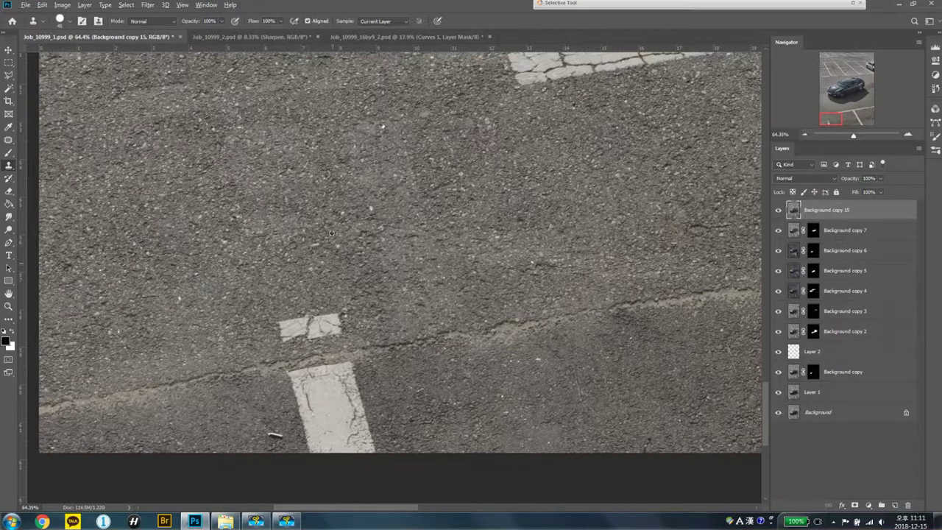
{"action": "left_click_drag", "start_coordinate": [297, 381], "coordinate": [318, 415]}
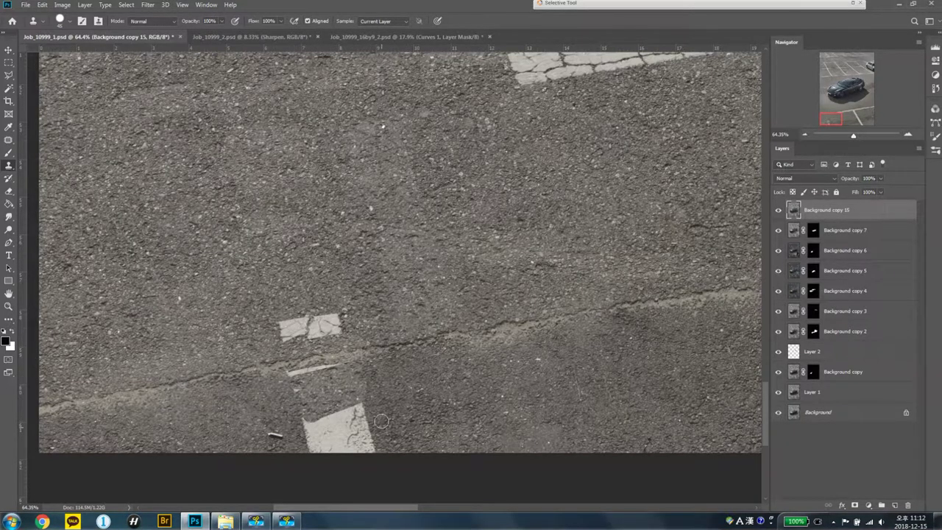
{"action": "left_click_drag", "start_coordinate": [383, 421], "coordinate": [348, 407]}
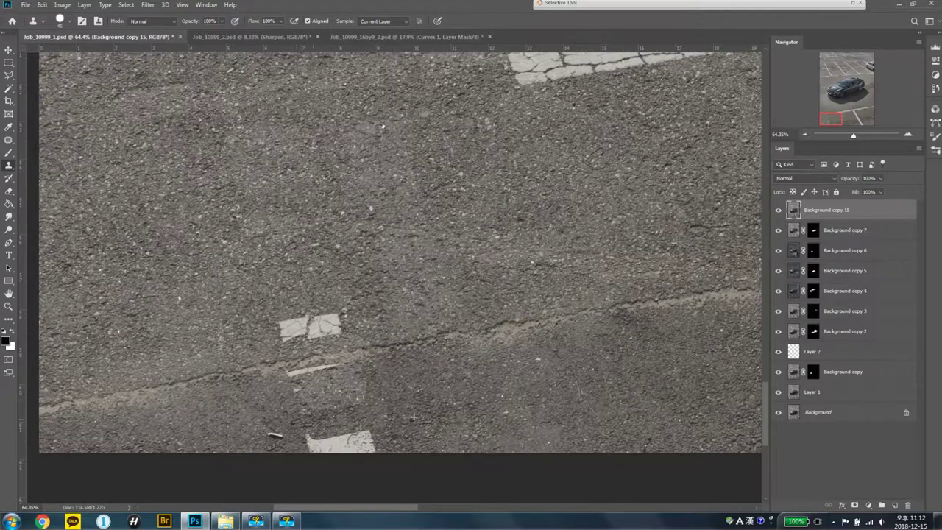
{"action": "left_click_drag", "start_coordinate": [339, 440], "coordinate": [380, 445]}
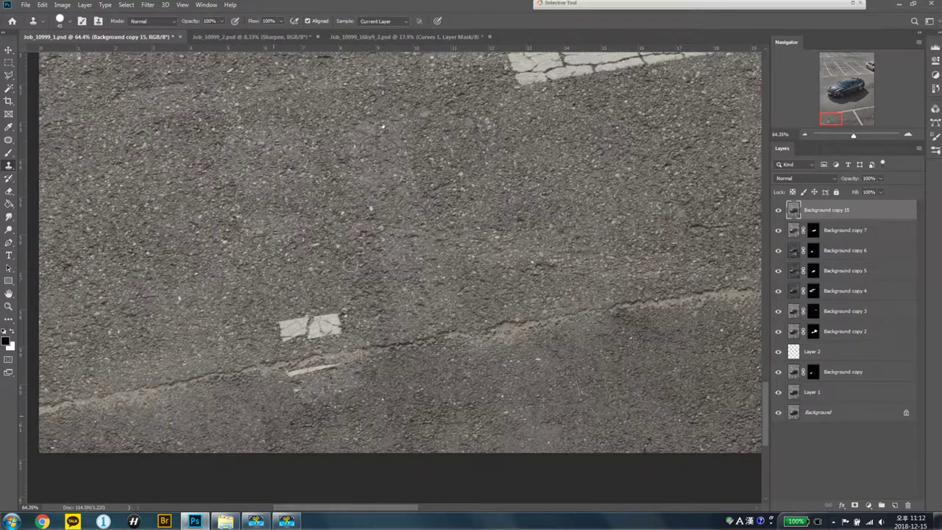
Step: Toggle Background copy 15 at full view to compare the line removal, then switch to Job_10999_2.psd
{"action": "key", "text": "ctrl+0"}
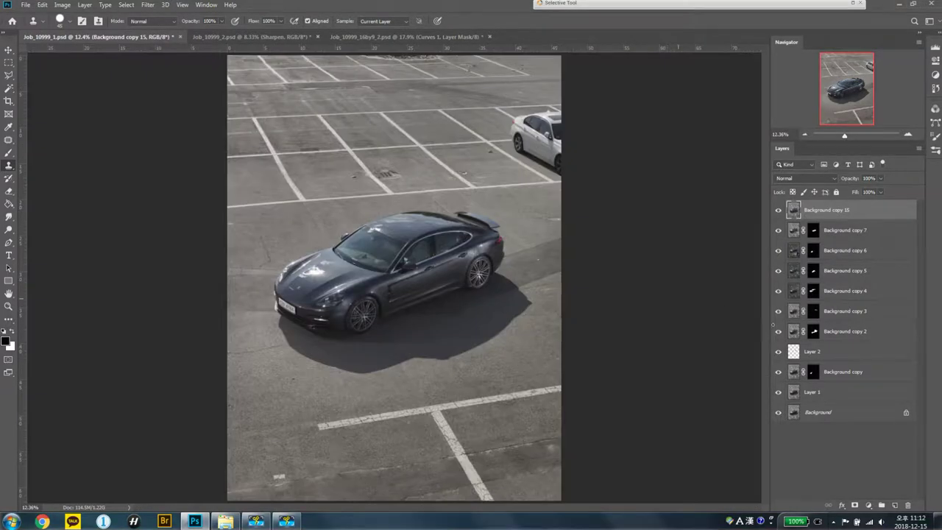
{"action": "left_click", "coordinate": [779, 211]}
{"action": "left_click", "coordinate": [777, 212]}
{"action": "left_click", "coordinate": [778, 212]}
{"action": "left_click", "coordinate": [778, 212]}
{"action": "left_click", "coordinate": [775, 212]}
{"action": "left_click", "coordinate": [777, 212]}
{"action": "left_click", "coordinate": [778, 212]}
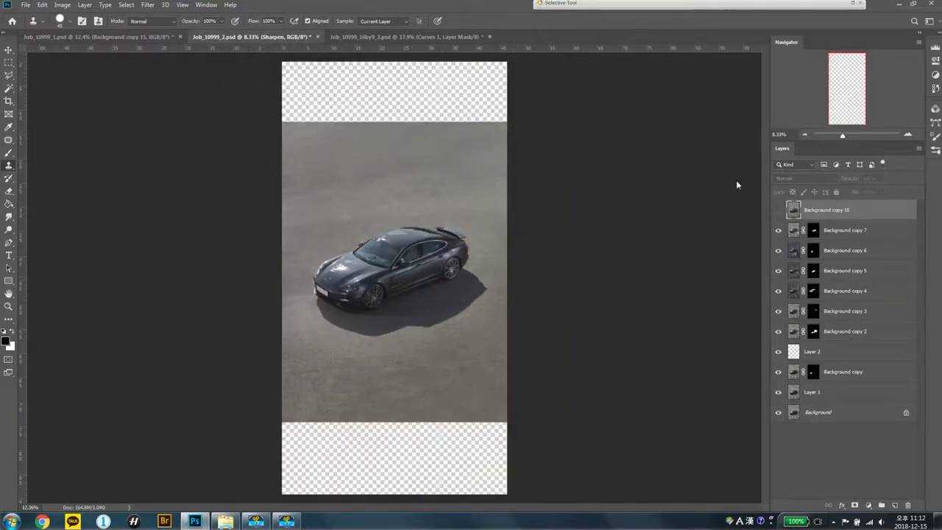
{"action": "key", "text": "ctrl+Tab"}
Step: Select Background copy 15 and zoom in on the car's front fender
{"action": "key", "text": "z"}
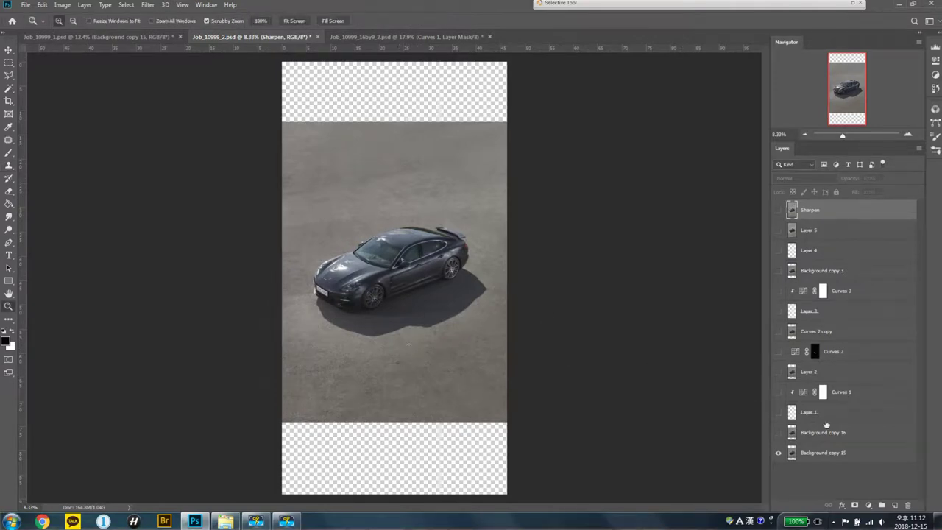
{"action": "left_click", "coordinate": [861, 454]}
{"action": "left_click_drag", "start_coordinate": [369, 303], "coordinate": [373, 238]}
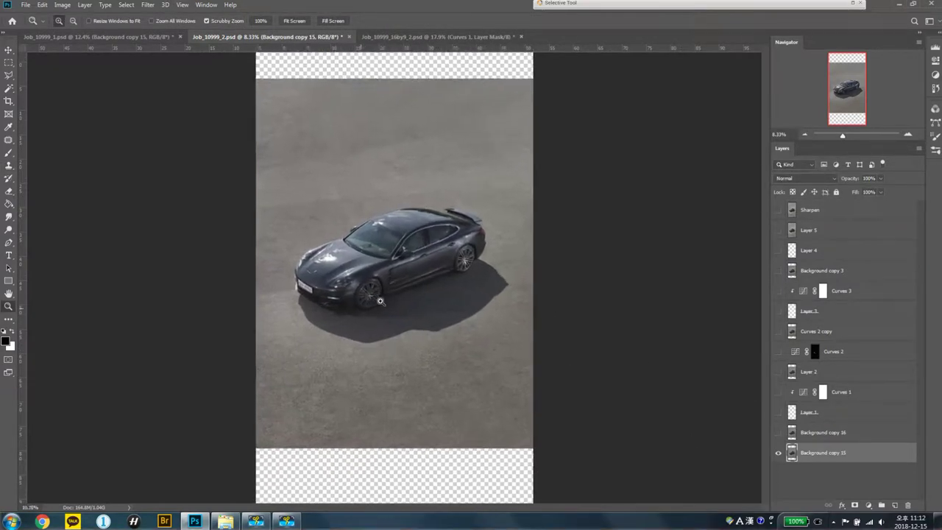
{"action": "scroll", "coordinate": [372, 238], "scroll_direction": "down", "scroll_amount": 3}
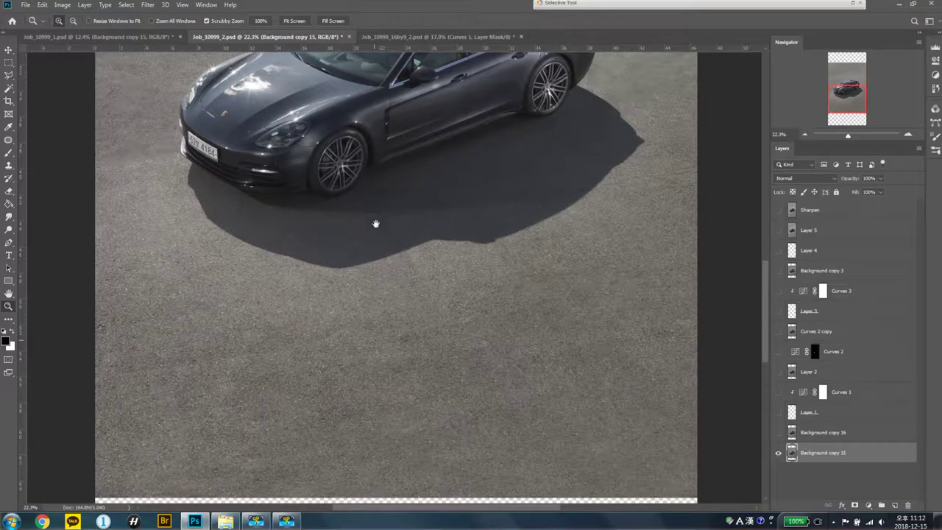
{"action": "scroll", "coordinate": [378, 321], "scroll_direction": "up", "scroll_amount": 3}
{"action": "scroll", "coordinate": [370, 322], "scroll_direction": "up", "scroll_amount": 2}
{"action": "left_click_drag", "start_coordinate": [377, 265], "coordinate": [415, 275]}
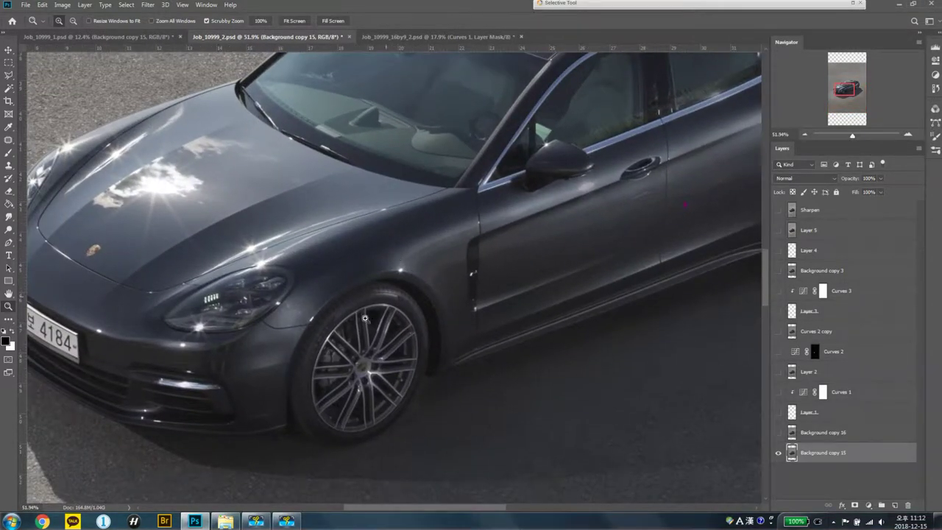
Step: Show Background copy 16 and Layer 1, toggling Layer 1 to compare the hood crease
{"action": "left_click", "coordinate": [778, 434]}
{"action": "left_click", "coordinate": [808, 431]}
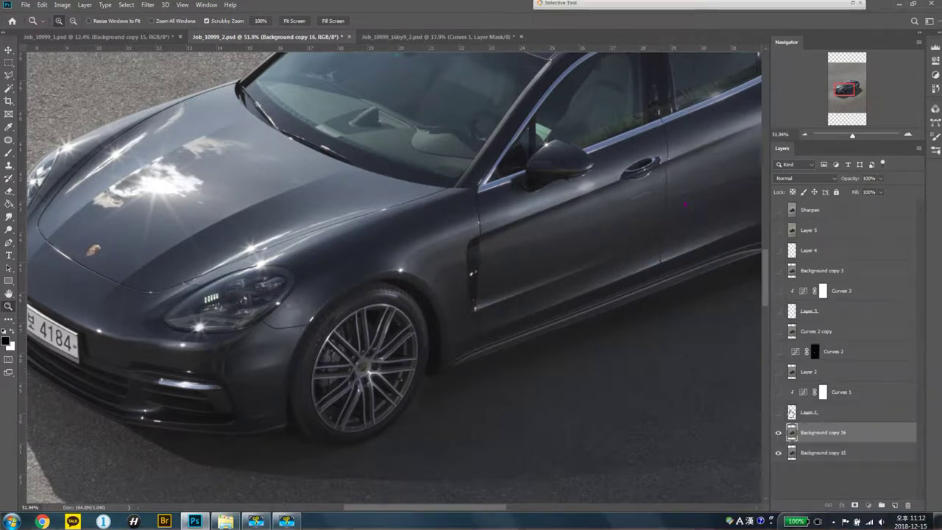
{"action": "left_click", "coordinate": [808, 412]}
{"action": "left_click", "coordinate": [777, 413]}
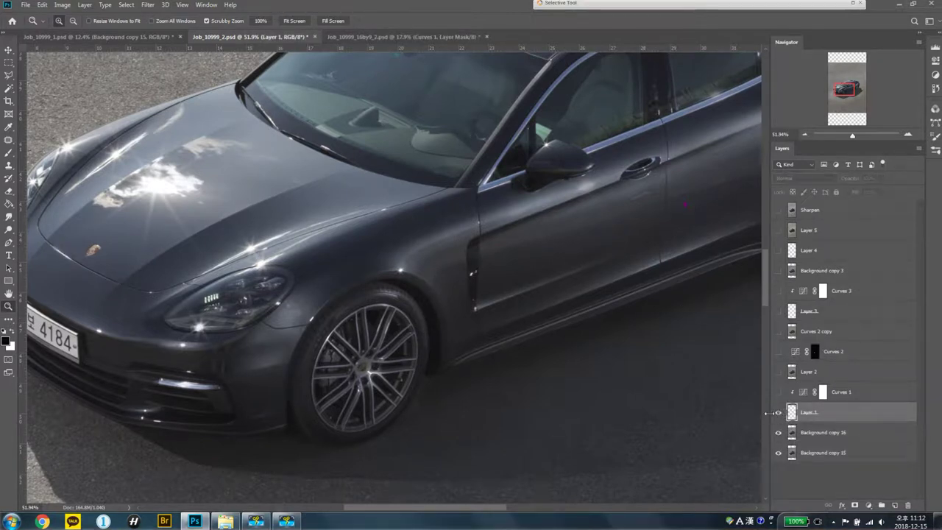
{"action": "left_click_drag", "start_coordinate": [65, 243], "coordinate": [206, 210]}
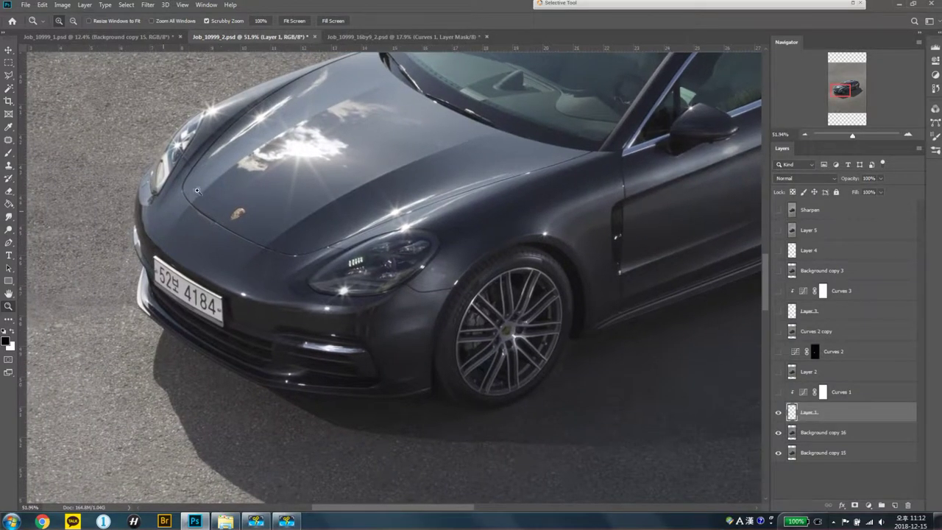
{"action": "scroll", "coordinate": [230, 234], "scroll_direction": "up", "scroll_amount": 5}
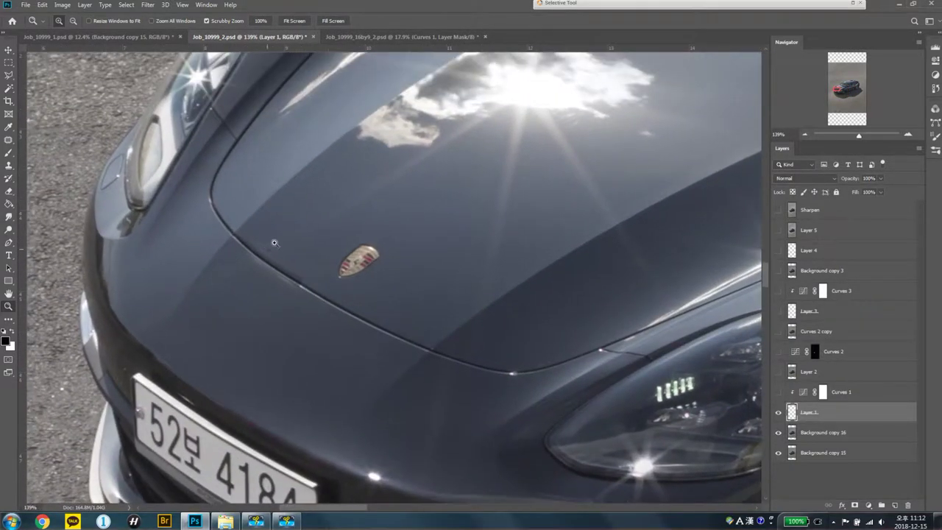
{"action": "scroll", "coordinate": [273, 243], "scroll_direction": "up", "scroll_amount": 3}
{"action": "scroll", "coordinate": [292, 231], "scroll_direction": "up", "scroll_amount": 2}
{"action": "left_click", "coordinate": [779, 415]}
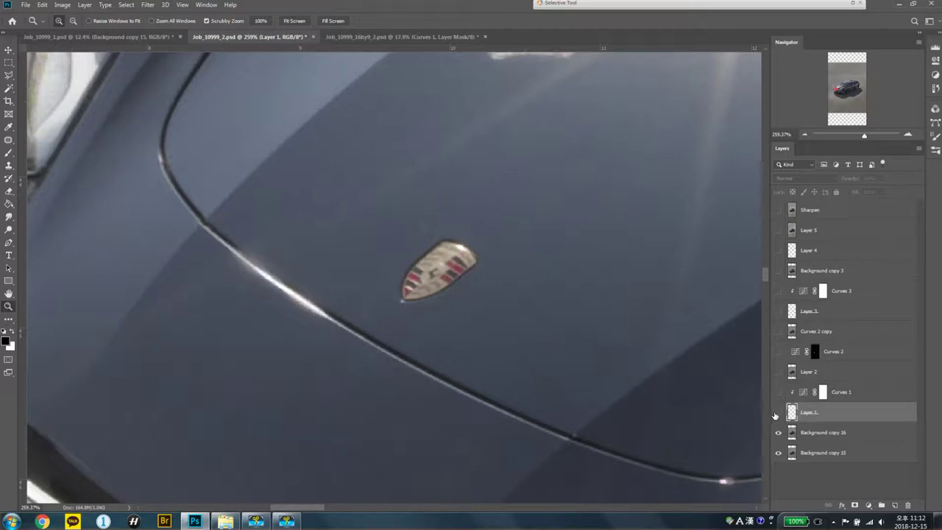
{"action": "left_click", "coordinate": [777, 413]}
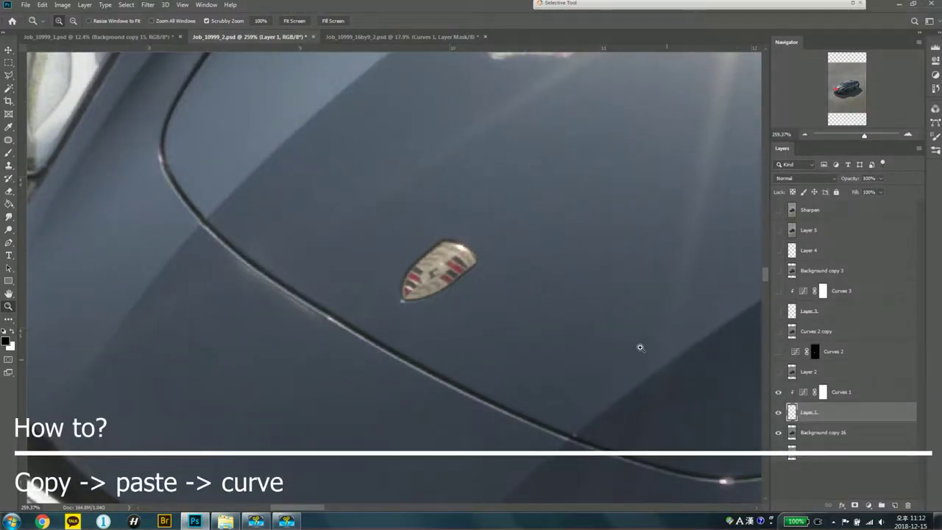
Step: Turn on Layer 2 to tone down the hood highlights
{"action": "left_click_drag", "start_coordinate": [640, 347], "coordinate": [610, 337]}
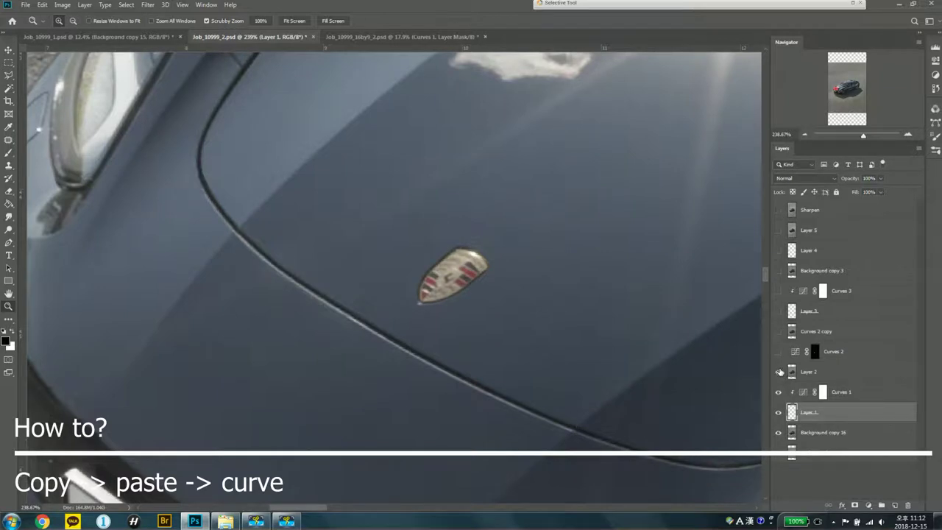
{"action": "left_click", "coordinate": [778, 372]}
{"action": "left_click", "coordinate": [778, 372]}
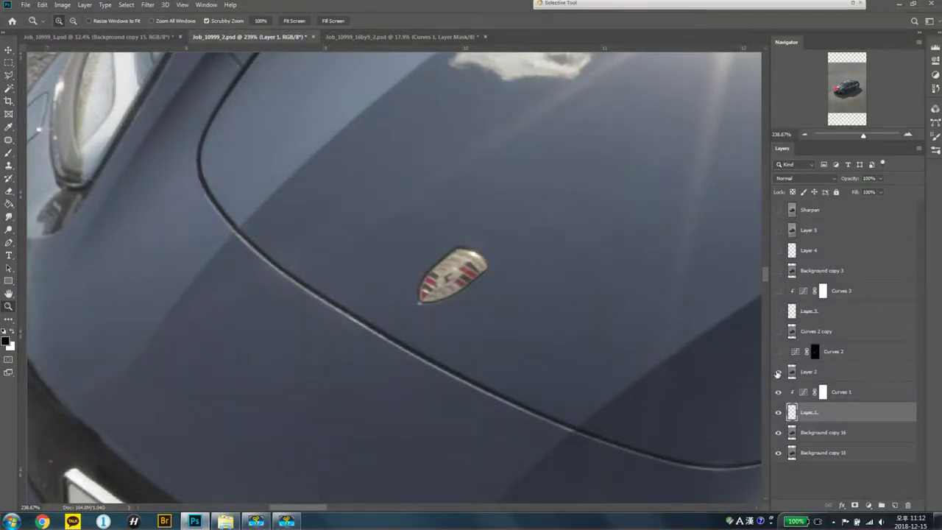
{"action": "left_click_drag", "start_coordinate": [628, 313], "coordinate": [648, 313]}
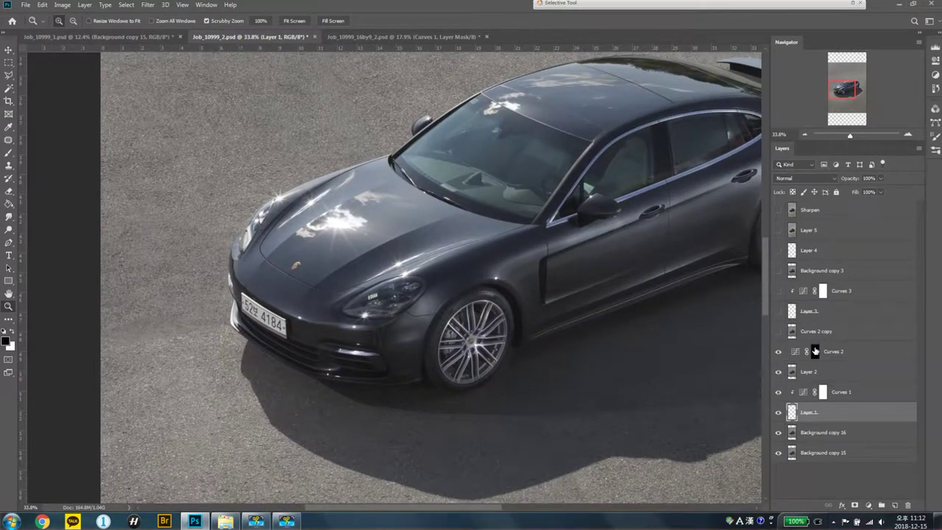
Step: View the Curves 2 mask as a red rubylith overlay around the front wheel
{"action": "left_click", "coordinate": [814, 351]}
{"action": "key", "text": "backslash"}
{"action": "key", "text": "backslash"}
{"action": "left_click_drag", "start_coordinate": [556, 306], "coordinate": [515, 306]}
{"action": "key", "text": "backslash"}
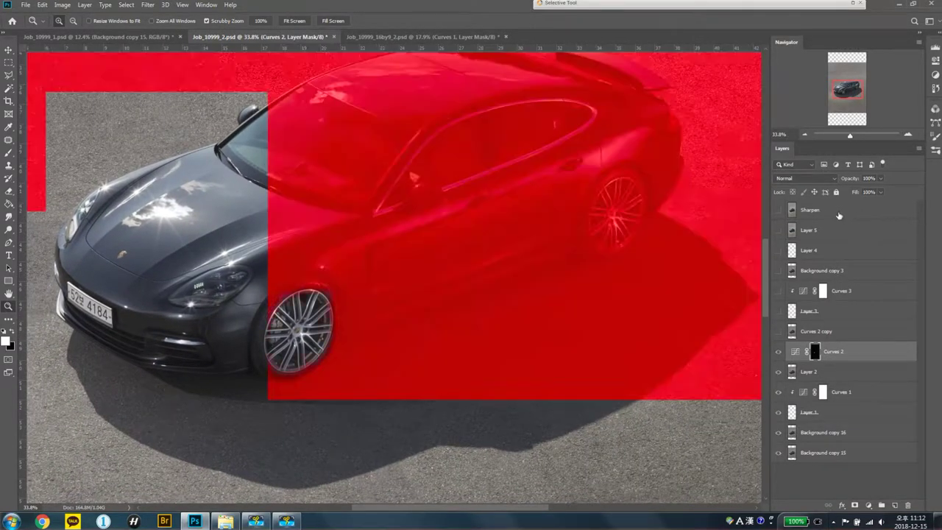
{"action": "key", "text": "backslash"}
{"action": "left_click_drag", "start_coordinate": [294, 326], "coordinate": [346, 326]}
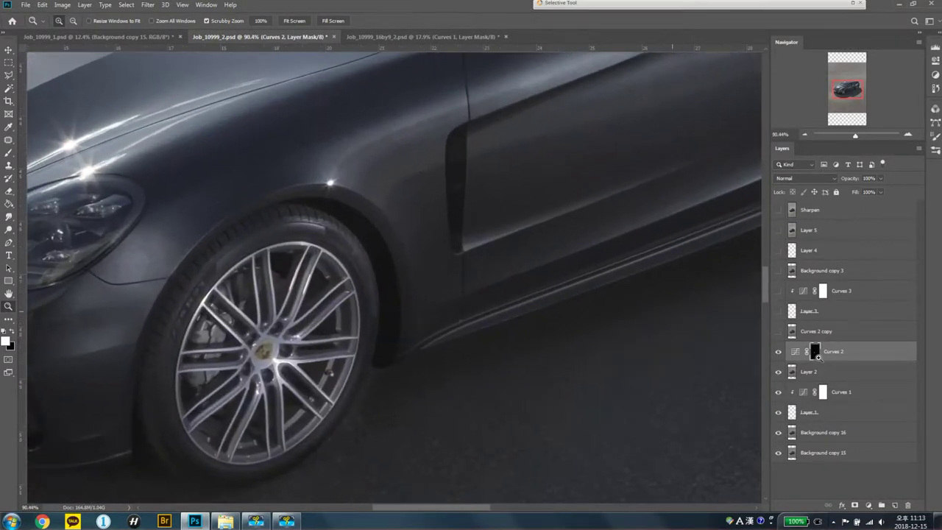
Step: Toggle Curves 2 to compare the front wheel brightening, leaving it on
{"action": "left_click", "coordinate": [794, 354]}
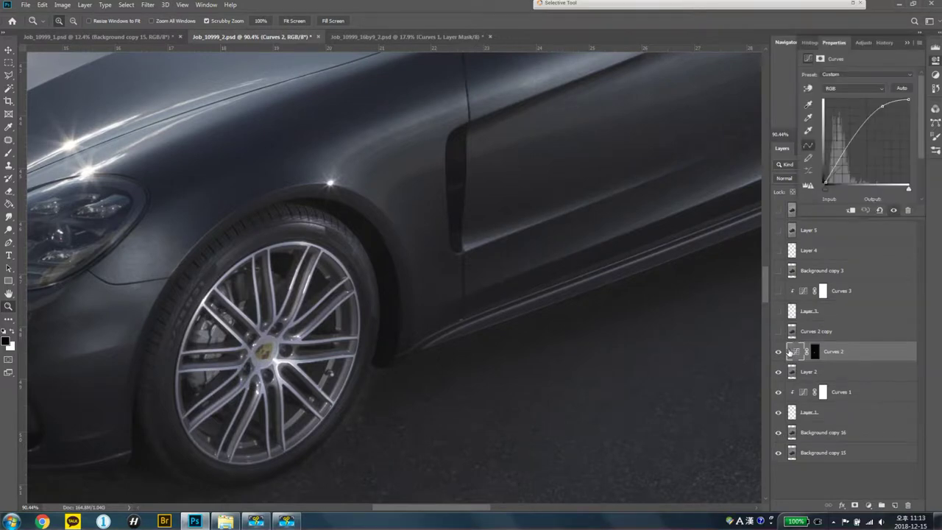
{"action": "left_click", "coordinate": [777, 352]}
{"action": "left_click", "coordinate": [778, 352]}
{"action": "left_click", "coordinate": [777, 352]}
{"action": "left_click", "coordinate": [778, 351]}
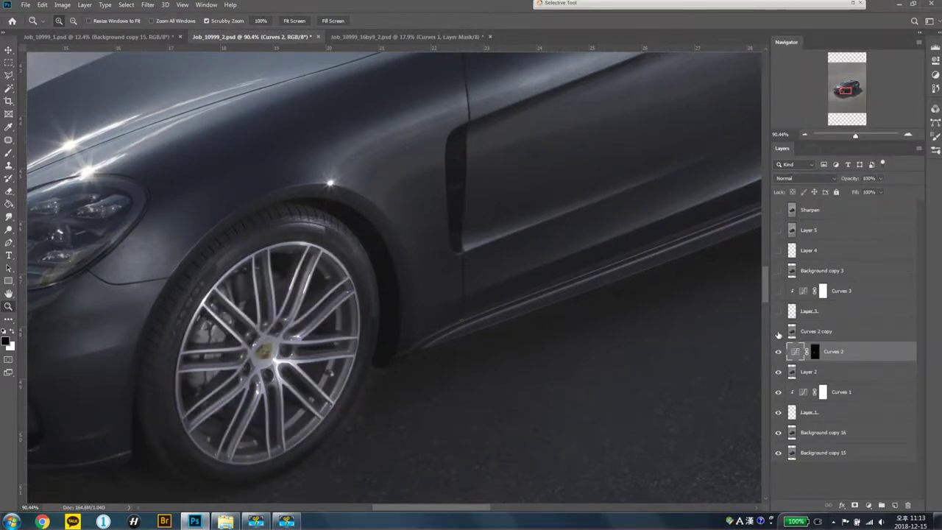
{"action": "key", "text": "ctrl+0"}
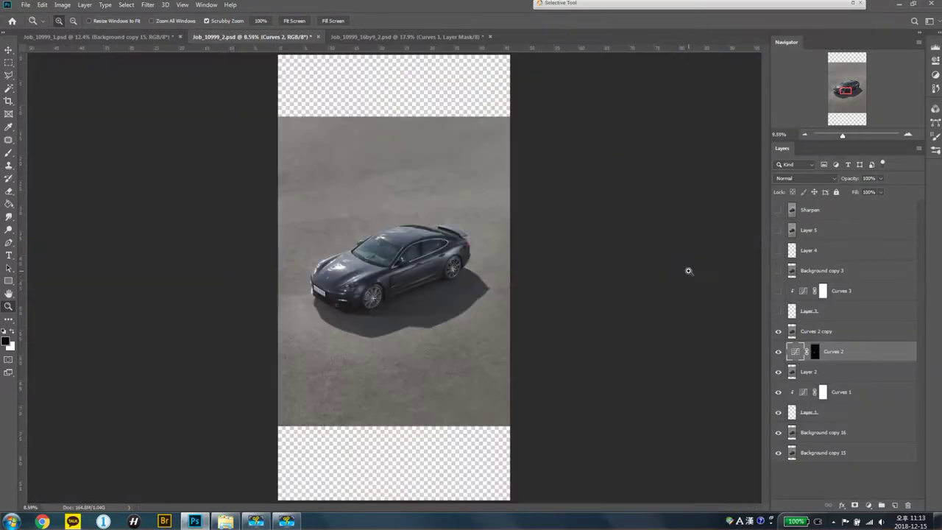
Step: Toggle Curves 2 copy to compare the door brightening, leaving it visible
{"action": "left_click", "coordinate": [813, 333]}
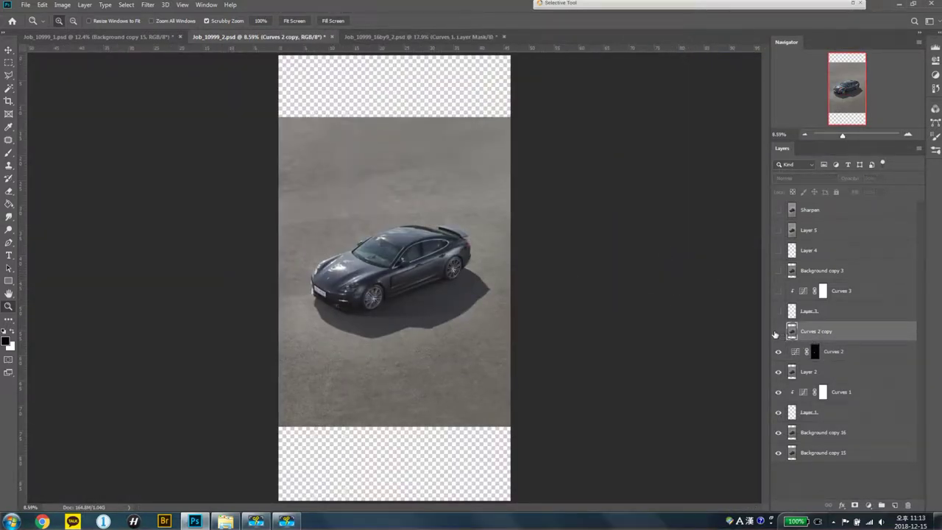
{"action": "mouse_move", "coordinate": [469, 248]}
{"action": "left_mouse_down"}
{"action": "mouse_move", "coordinate": [552, 208]}
{"action": "mouse_move", "coordinate": [595, 226]}
{"action": "left_mouse_up"}
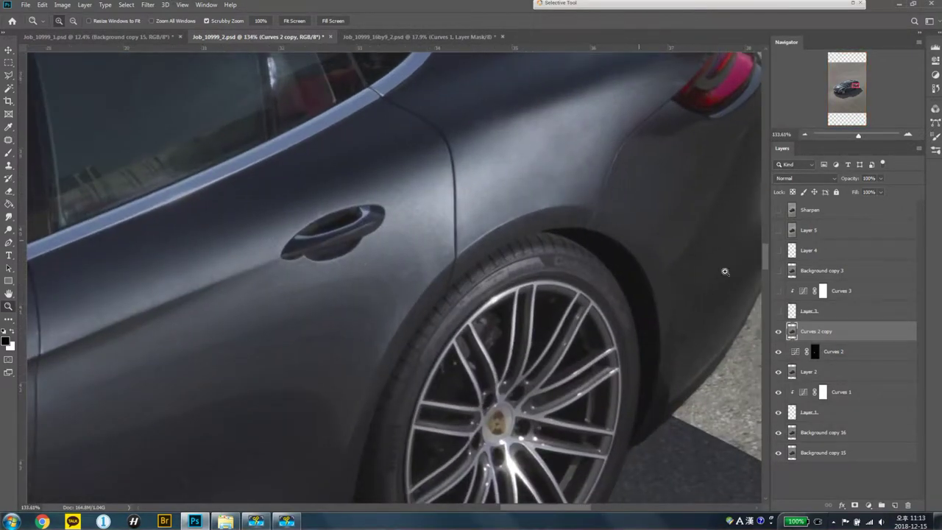
{"action": "left_click", "coordinate": [778, 331]}
{"action": "left_click", "coordinate": [778, 332]}
{"action": "left_click_drag", "start_coordinate": [423, 338], "coordinate": [738, 301]}
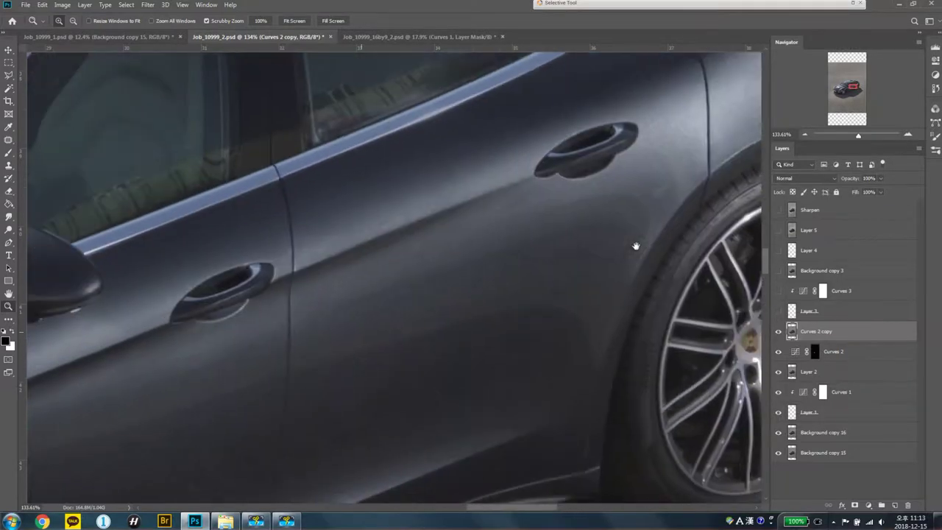
{"action": "left_click", "coordinate": [778, 331]}
{"action": "left_click", "coordinate": [778, 332]}
{"action": "left_click", "coordinate": [777, 332]}
{"action": "left_click", "coordinate": [777, 332]}
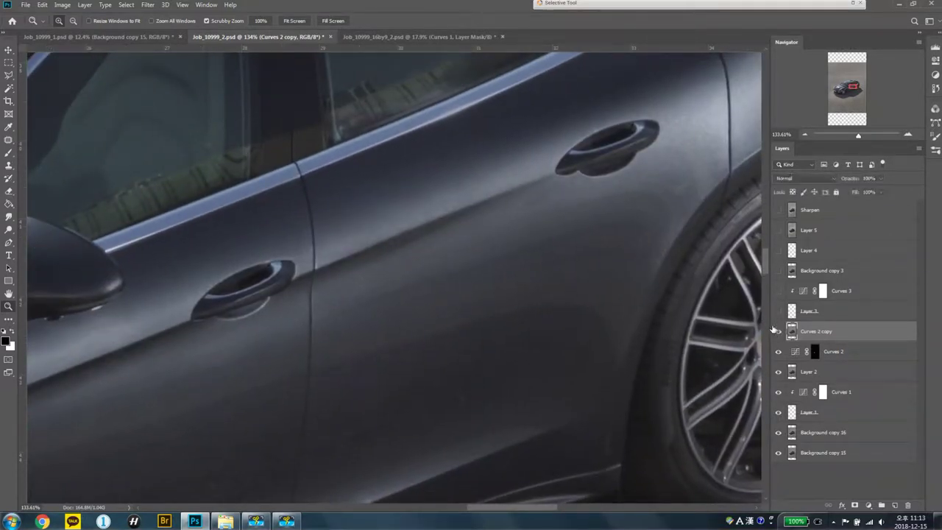
Step: Turn on Layer 3 and Curves 3, comparing the door tone
{"action": "left_click", "coordinate": [777, 312]}
{"action": "left_click", "coordinate": [778, 311]}
{"action": "left_click", "coordinate": [777, 311]}
{"action": "left_click", "coordinate": [778, 292]}
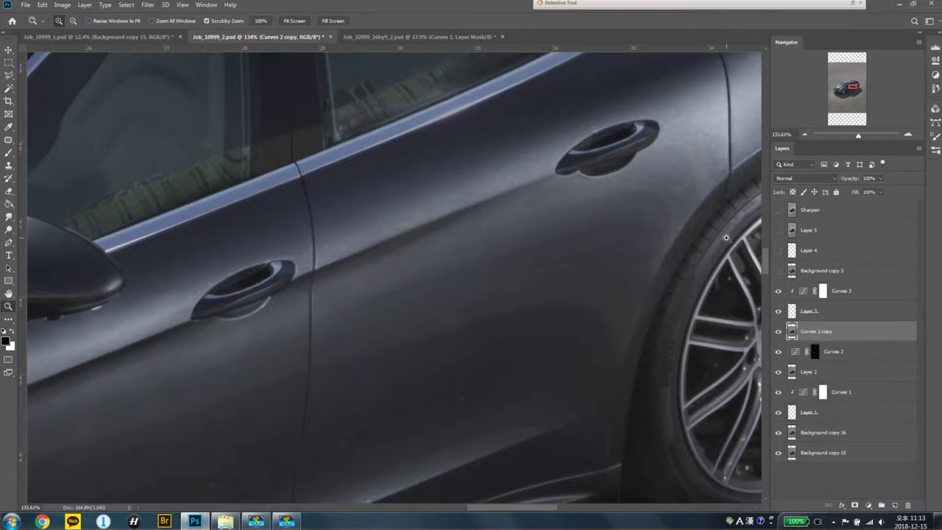
{"action": "key", "text": "ctrl+0"}
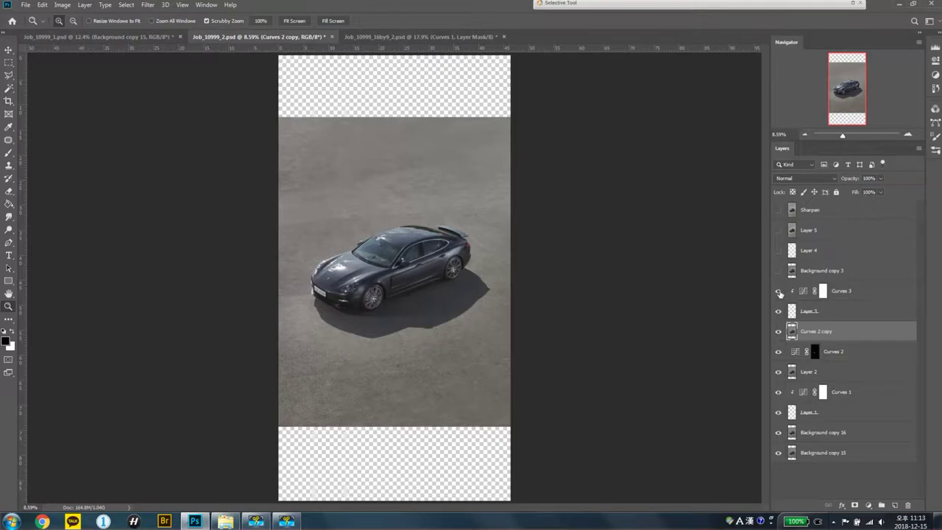
Step: Turn Layer 3 and Curves 3 on and switch on Background copy 3
{"action": "left_click_drag", "start_coordinate": [377, 251], "coordinate": [377, 250]}
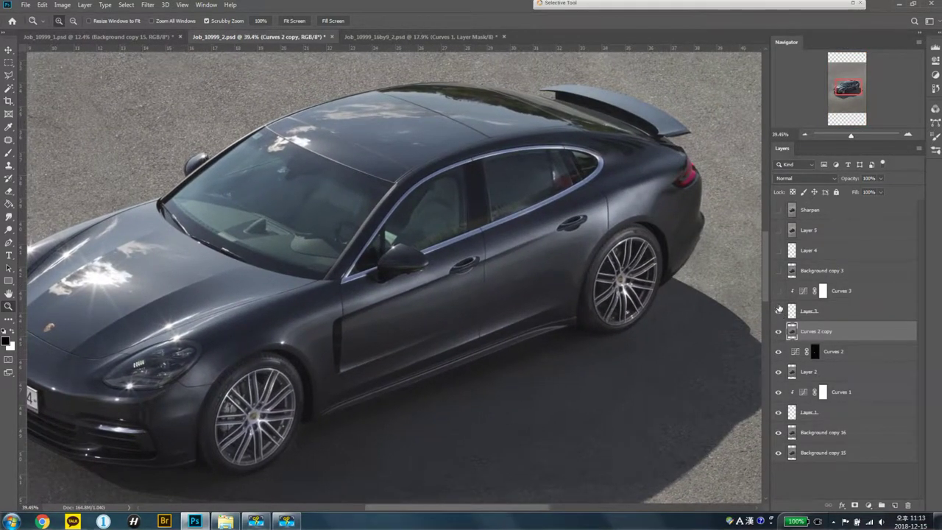
{"action": "left_click_drag", "start_coordinate": [783, 316], "coordinate": [778, 293]}
{"action": "left_click", "coordinate": [778, 291]}
{"action": "left_click", "coordinate": [778, 272]}
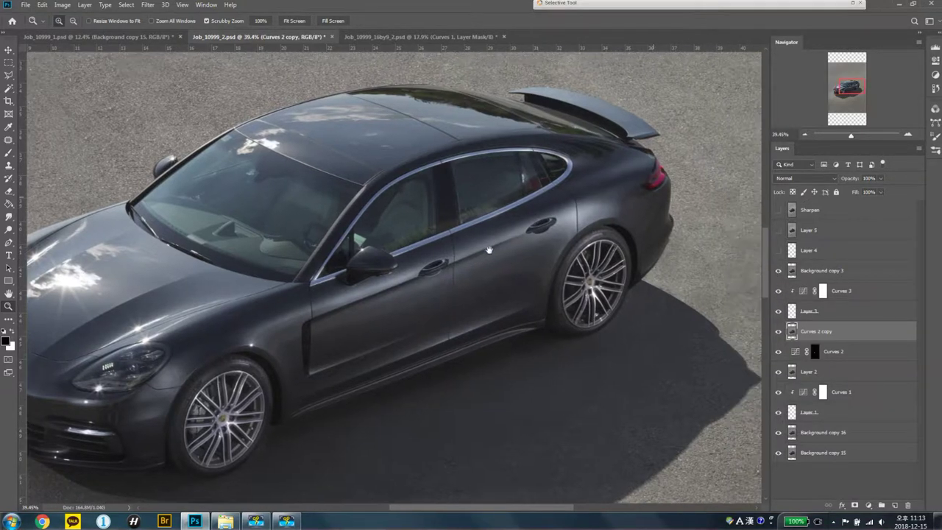
Step: Compare the rear fender and taillight with Background copy 3 toggled, leaving it on
{"action": "left_click_drag", "start_coordinate": [680, 216], "coordinate": [471, 244]}
{"action": "left_click", "coordinate": [504, 232]}
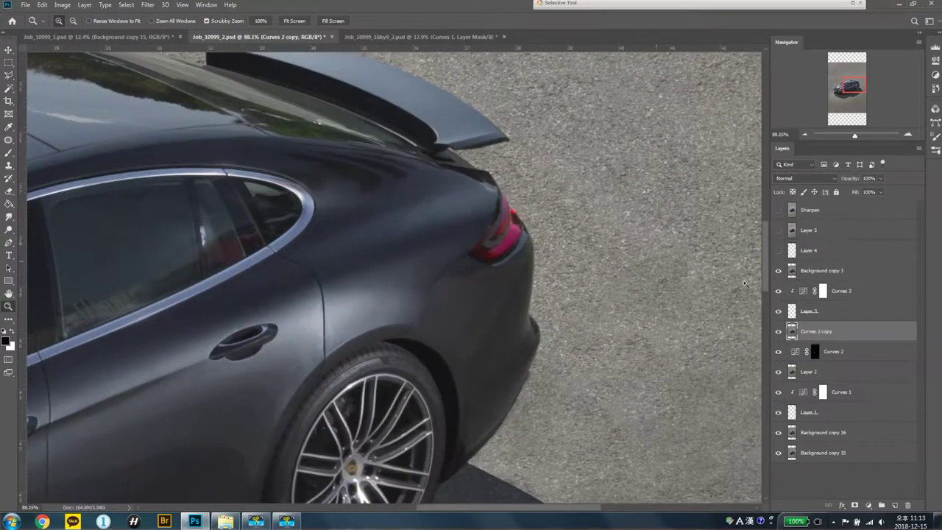
{"action": "left_click", "coordinate": [778, 273]}
{"action": "left_click", "coordinate": [777, 273]}
{"action": "left_click", "coordinate": [778, 272]}
{"action": "left_click", "coordinate": [777, 271]}
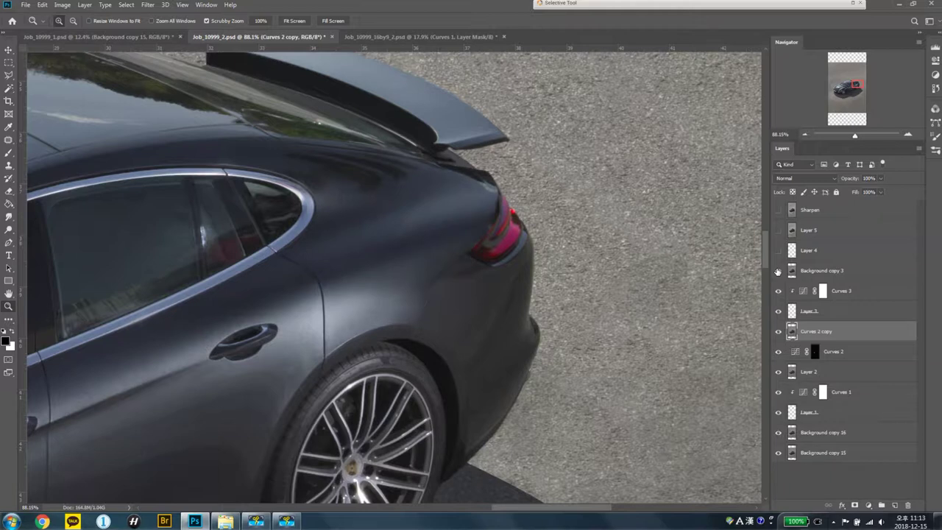
{"action": "left_click", "coordinate": [777, 271]}
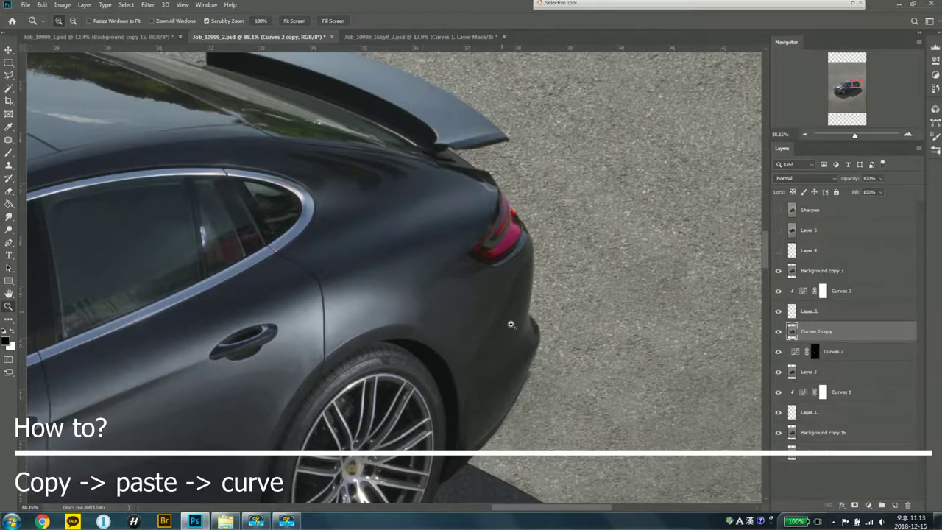
{"action": "left_click_drag", "start_coordinate": [473, 314], "coordinate": [232, 376]}
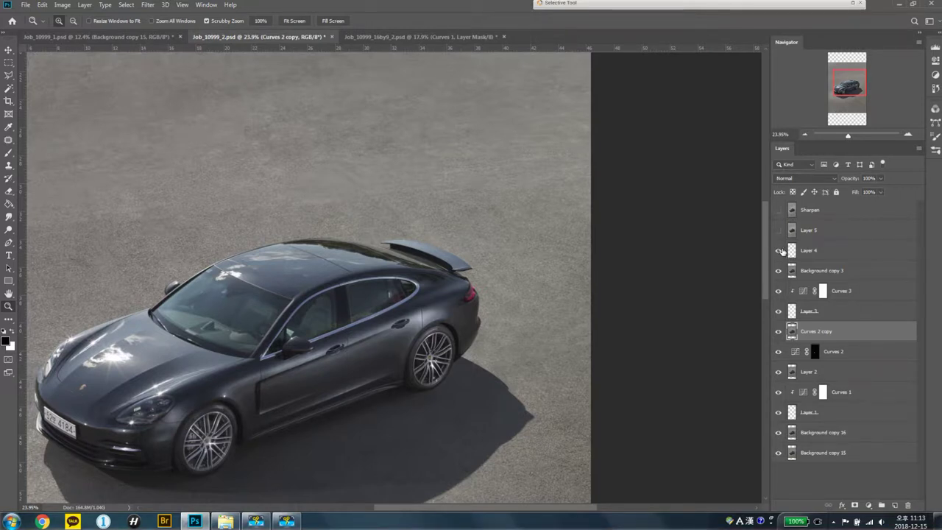
Step: Turn on Layer 4 and toggle Layer 5 on the full canvas to compare the extended background
{"action": "left_click", "coordinate": [807, 248]}
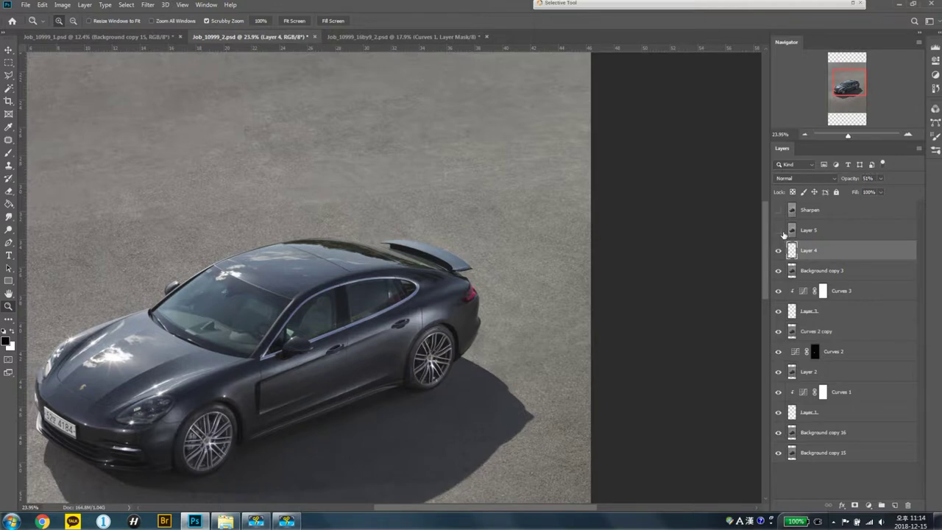
{"action": "left_click", "coordinate": [778, 229]}
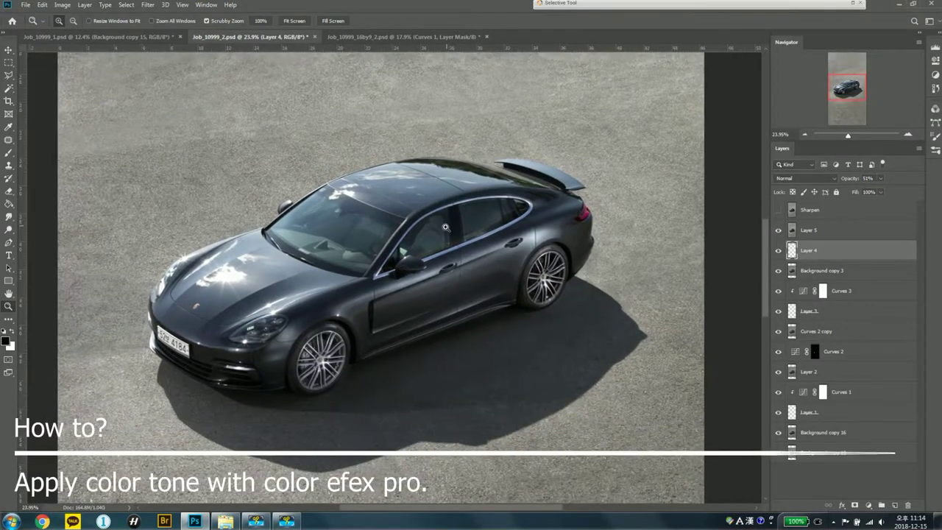
{"action": "key", "text": "ctrl+0"}
{"action": "left_click_drag", "start_coordinate": [427, 248], "coordinate": [390, 248]}
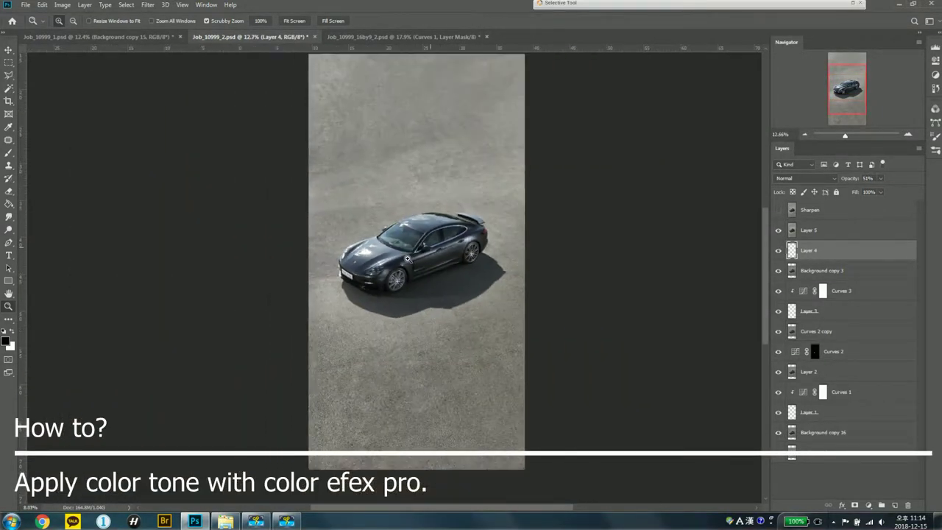
{"action": "left_click", "coordinate": [779, 250]}
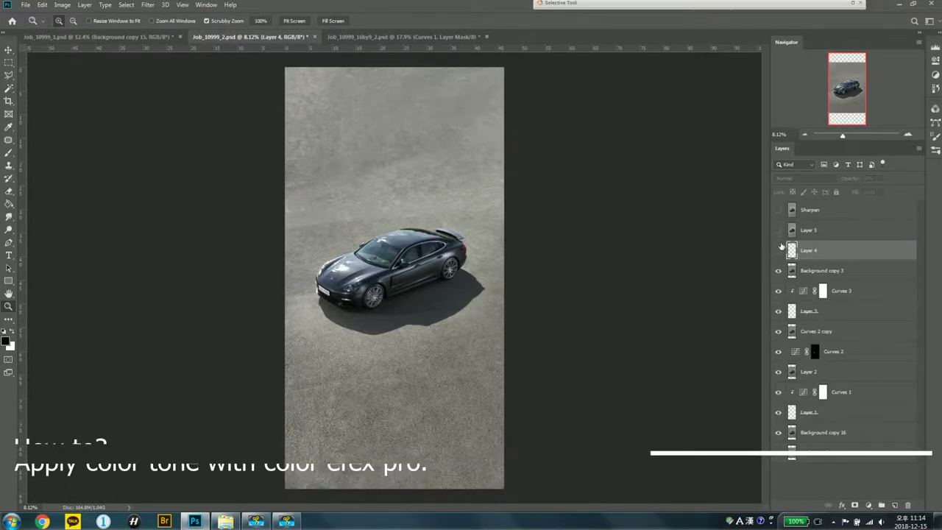
{"action": "left_click", "coordinate": [779, 231]}
{"action": "left_click", "coordinate": [778, 231]}
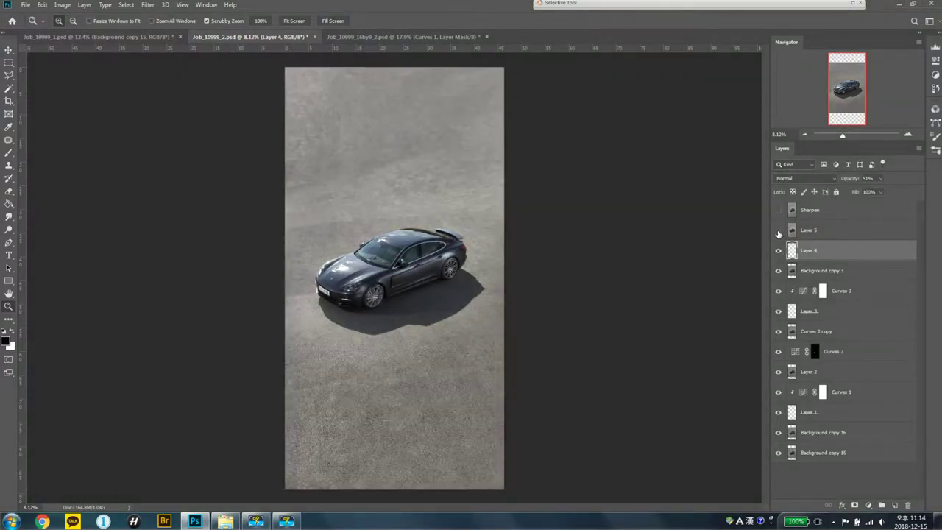
{"action": "left_click", "coordinate": [778, 232]}
{"action": "left_click", "coordinate": [778, 231]}
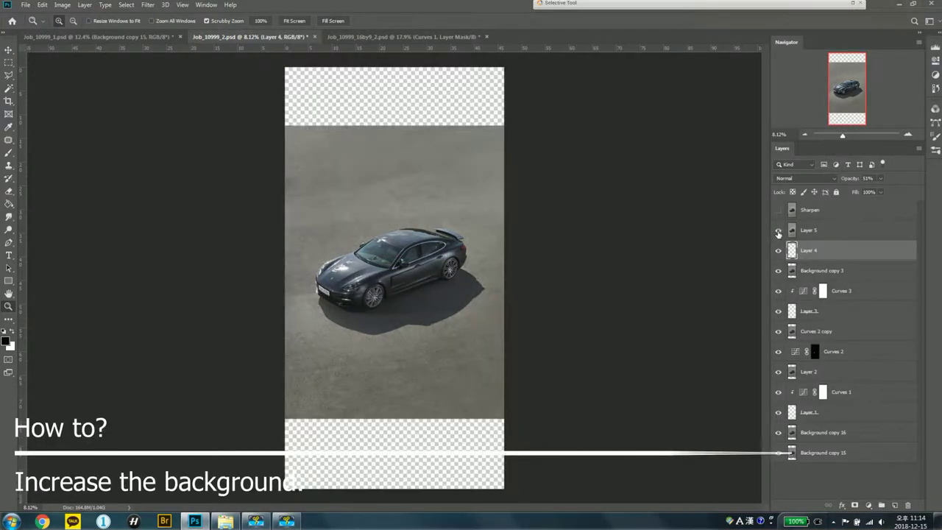
{"action": "left_click", "coordinate": [778, 231]}
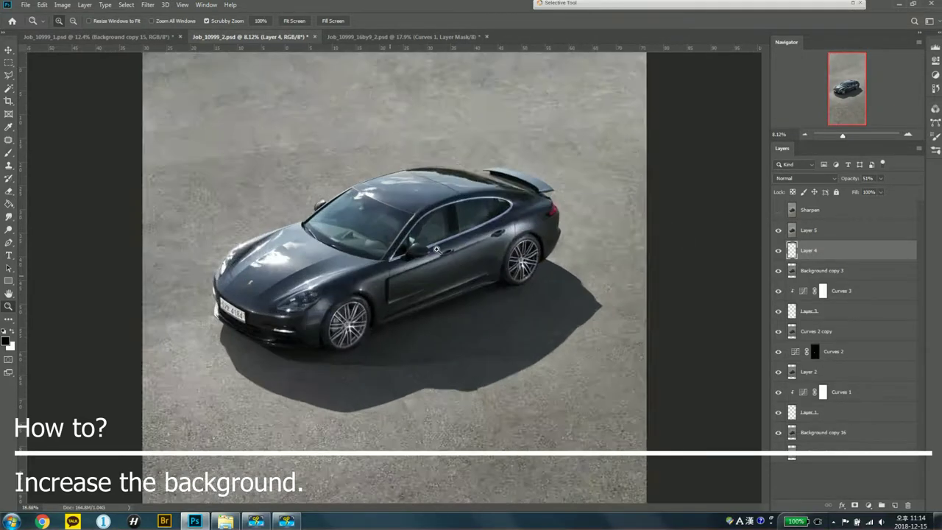
Step: Compare Layer 5 on the door close-up, then turn on the Sharpen layer and inspect the car
{"action": "left_click_drag", "start_coordinate": [398, 280], "coordinate": [666, 245]}
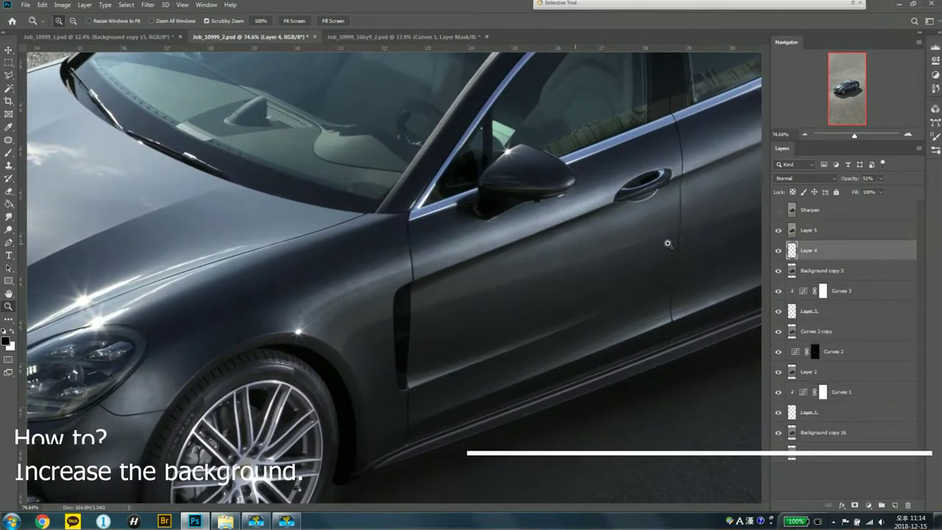
{"action": "left_click", "coordinate": [778, 231]}
{"action": "left_click", "coordinate": [778, 231]}
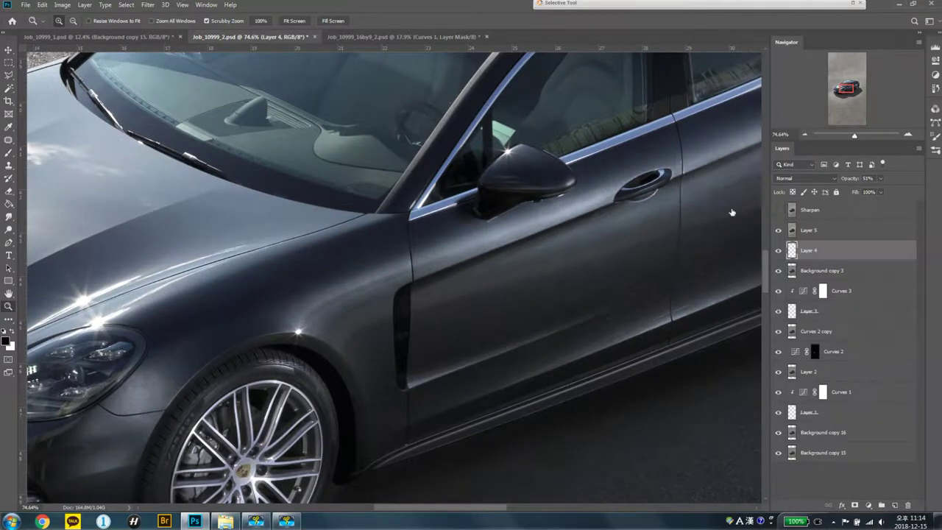
{"action": "mouse_move", "coordinate": [731, 213]}
{"action": "left_mouse_down"}
{"action": "mouse_move", "coordinate": [431, 277]}
{"action": "mouse_move", "coordinate": [756, 231]}
{"action": "left_mouse_up"}
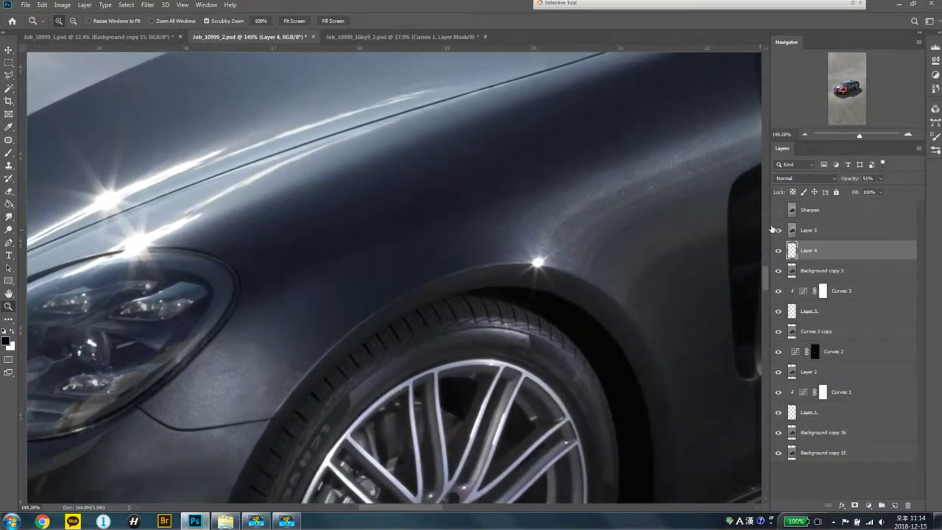
{"action": "left_click", "coordinate": [779, 210]}
{"action": "mouse_move", "coordinate": [652, 267]}
{"action": "left_mouse_down"}
{"action": "mouse_move", "coordinate": [466, 137]}
{"action": "mouse_move", "coordinate": [572, 105]}
{"action": "left_mouse_up"}
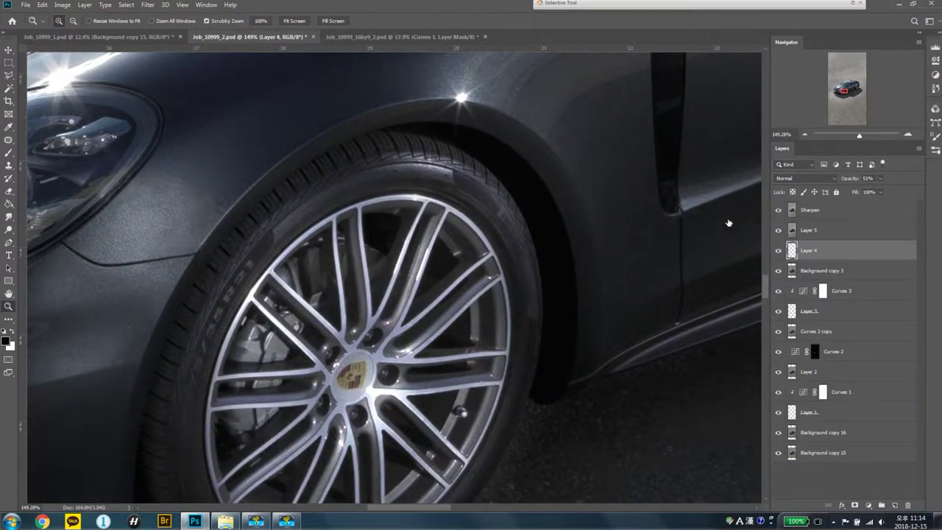
{"action": "left_click_drag", "start_coordinate": [758, 212], "coordinate": [279, 277]}
{"action": "left_click_drag", "start_coordinate": [437, 219], "coordinate": [388, 242]}
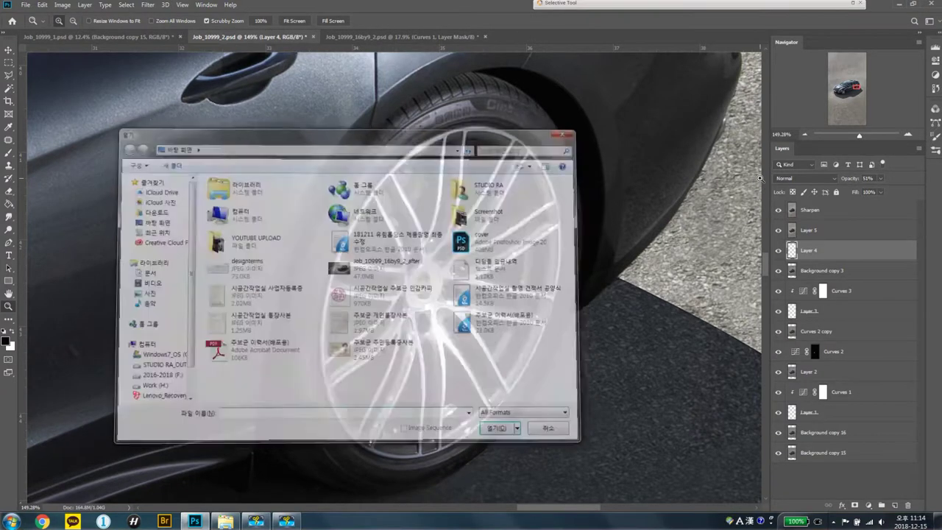
{"action": "key", "text": "ctrl+0"}
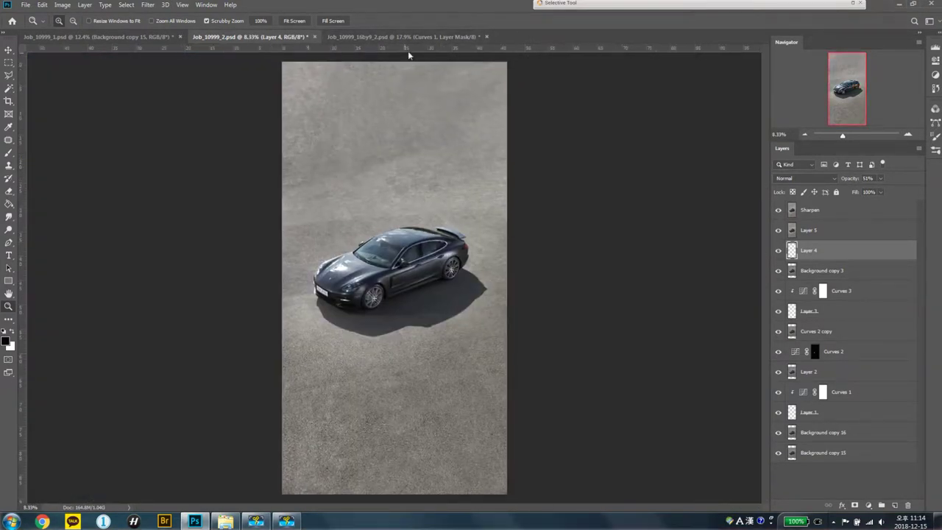
Step: In Job_10999_16by9_2.psd, hide the upper toning layers leaving Layer 2 copy 7, then return to Job_10999_2
{"action": "left_click", "coordinate": [410, 37]}
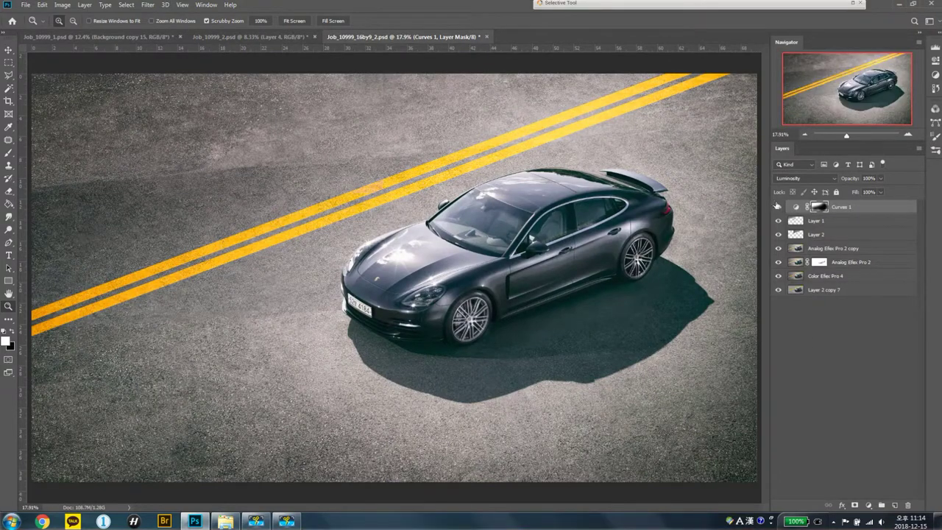
{"action": "left_click", "coordinate": [777, 262]}
{"action": "left_click", "coordinate": [777, 275]}
{"action": "left_click", "coordinate": [780, 290]}
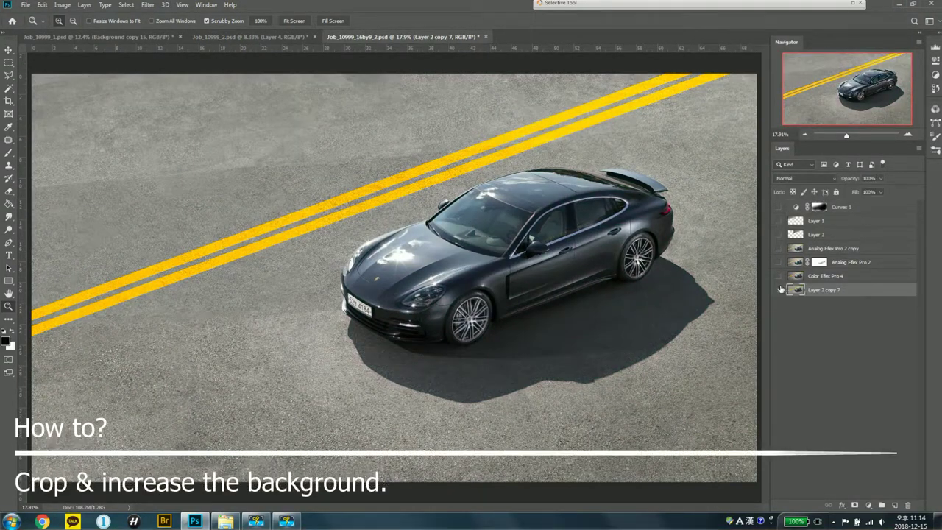
{"action": "left_click", "coordinate": [778, 290]}
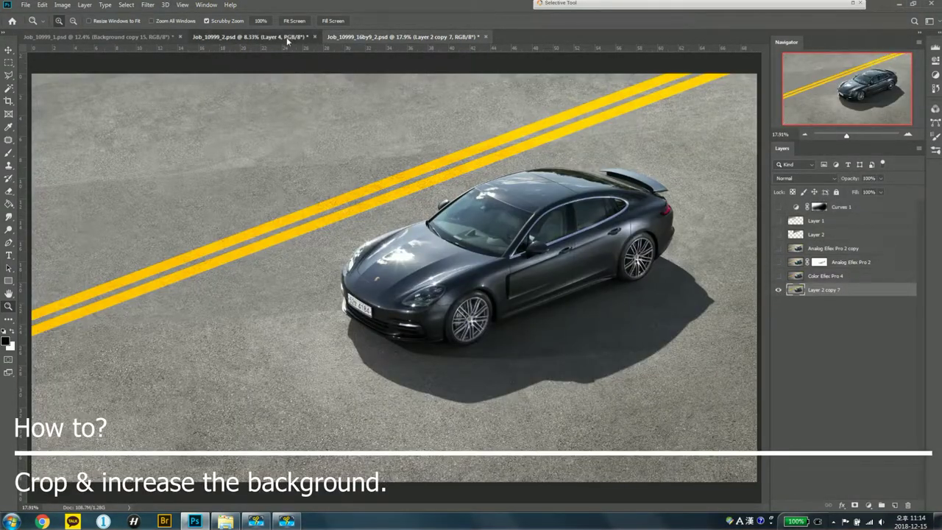
{"action": "left_click", "coordinate": [291, 37]}
{"action": "key", "text": "c"}
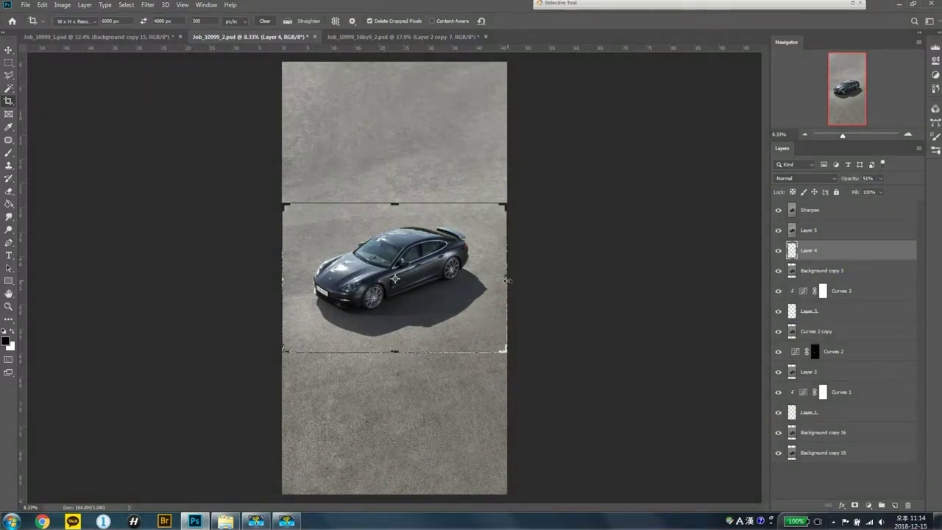
Step: Crop Job_10999_2 to a wide band around the car and return to the 16by9 document
{"action": "left_click_drag", "start_coordinate": [506, 280], "coordinate": [498, 280]}
{"action": "key", "text": "Return"}
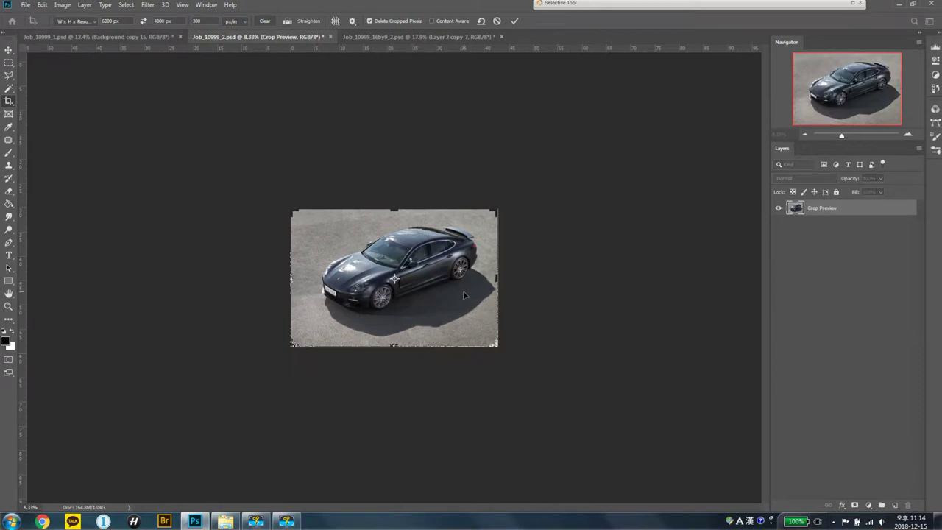
{"action": "left_click", "coordinate": [392, 39]}
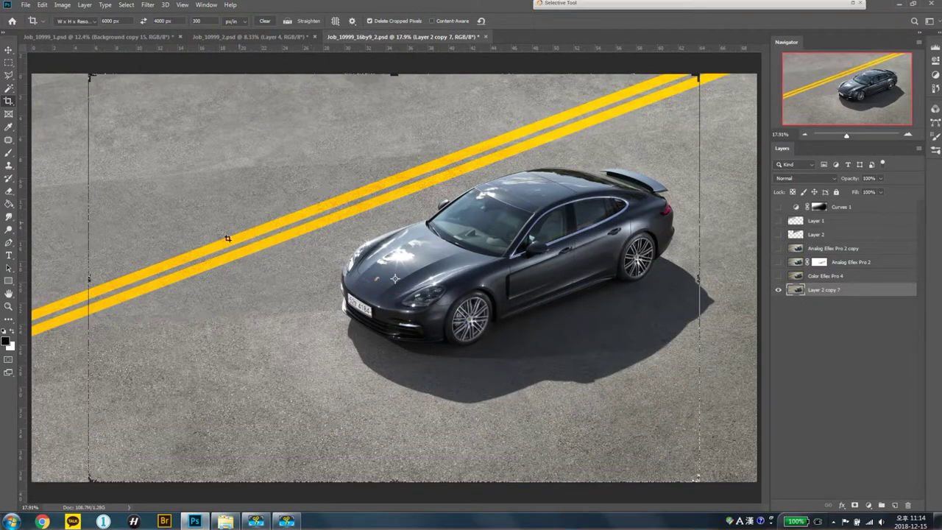
Step: Lasso the upper road stripe, sample its yellow, and brush-paint a copy onto new Layer 3 at size 1300
{"action": "key", "text": "v"}
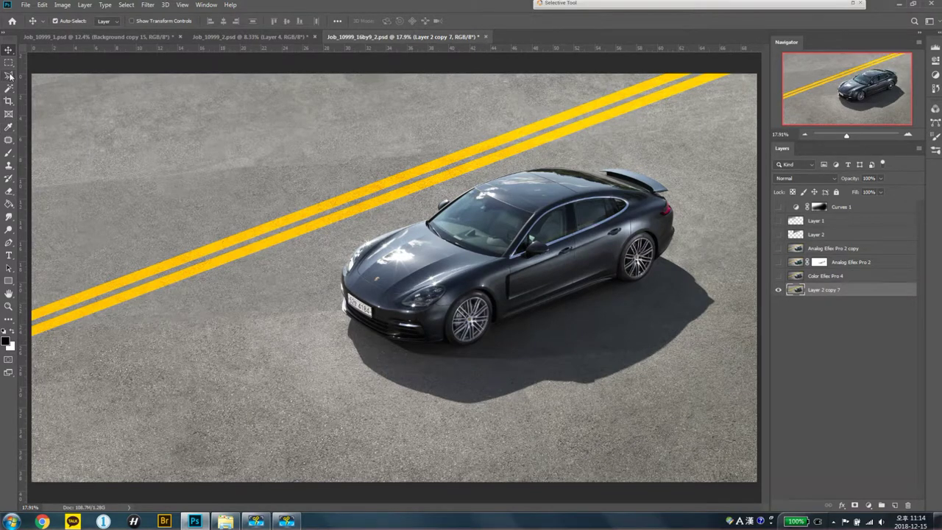
{"action": "left_click", "coordinate": [9, 74]}
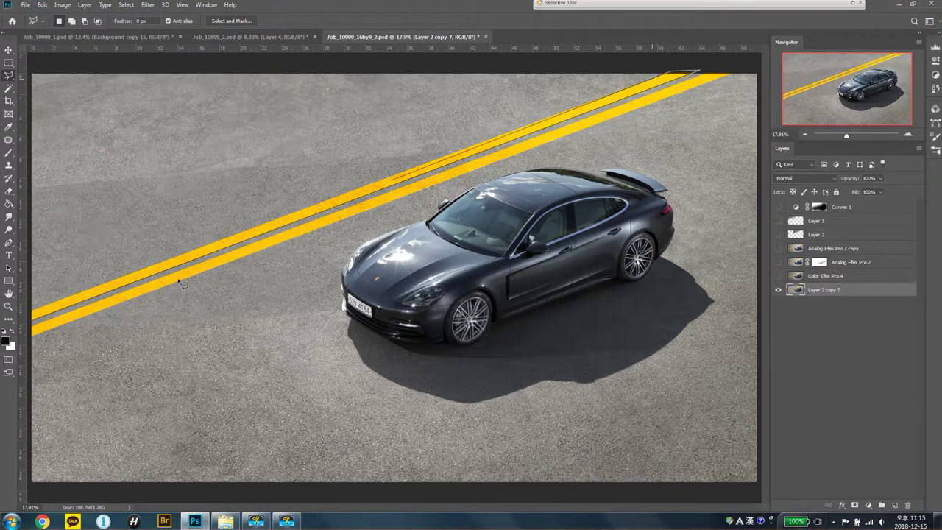
{"action": "left_click", "coordinate": [35, 326]}
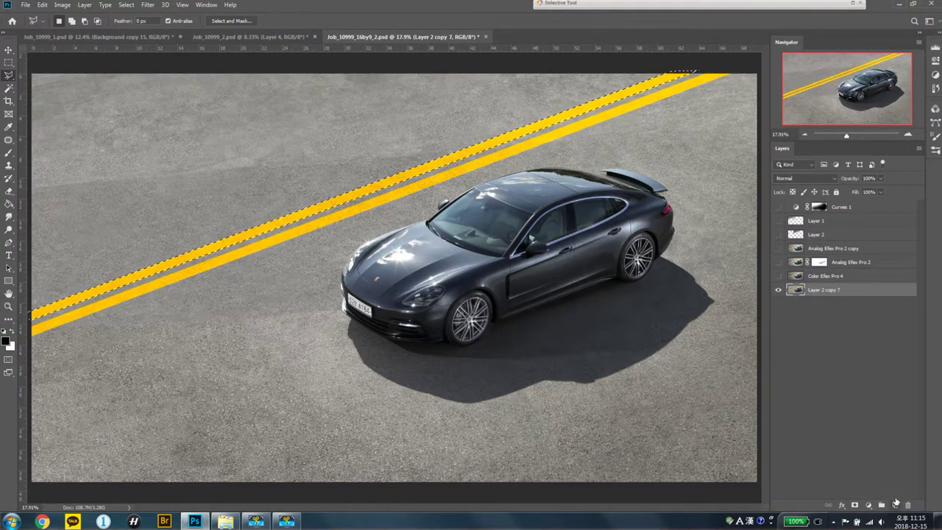
{"action": "key", "text": "b"}
{"action": "left_click", "coordinate": [399, 193], "text": "alt"}
{"action": "key", "text": "ctrl+d"}
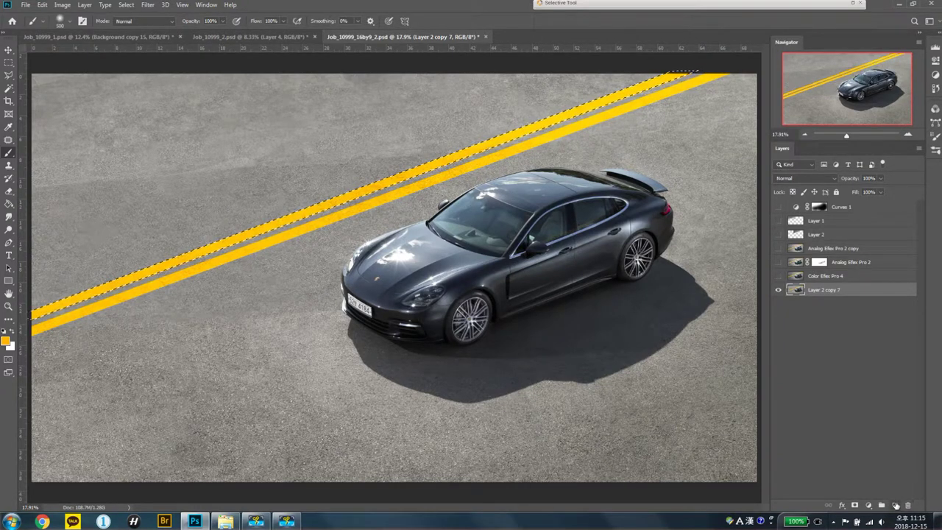
{"action": "left_click", "coordinate": [896, 505]}
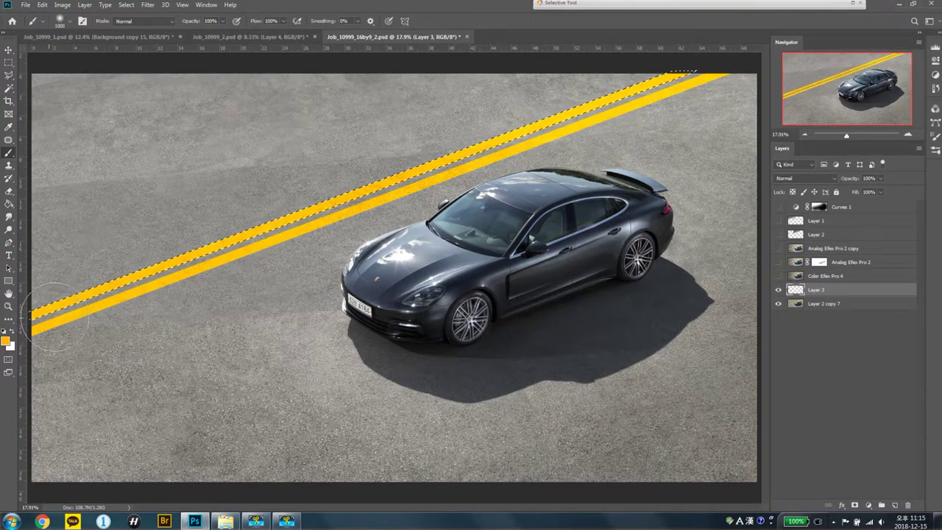
{"action": "key", "text": "bracketright"}
{"action": "key", "text": "bracketright"}
{"action": "key", "text": "bracketright"}
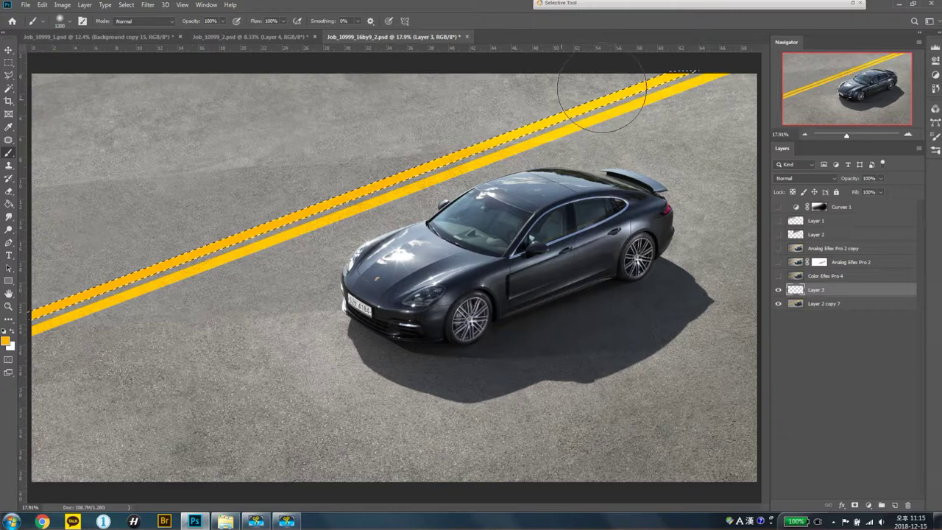
{"action": "key", "text": "ctrl+t"}
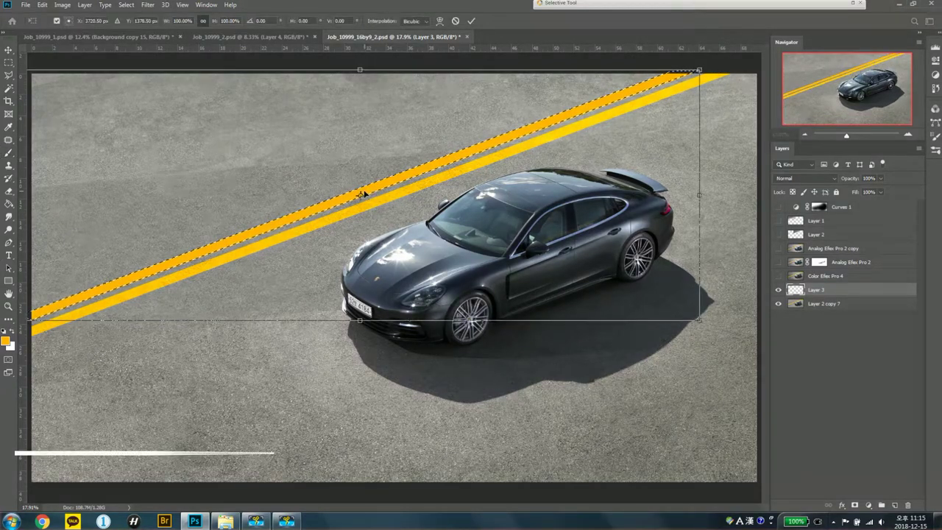
Step: Move the stripe copy up-left beside the originals and set Layer 3's blend mode to Hard Light
{"action": "left_click_drag", "start_coordinate": [314, 147], "coordinate": [303, 133]}
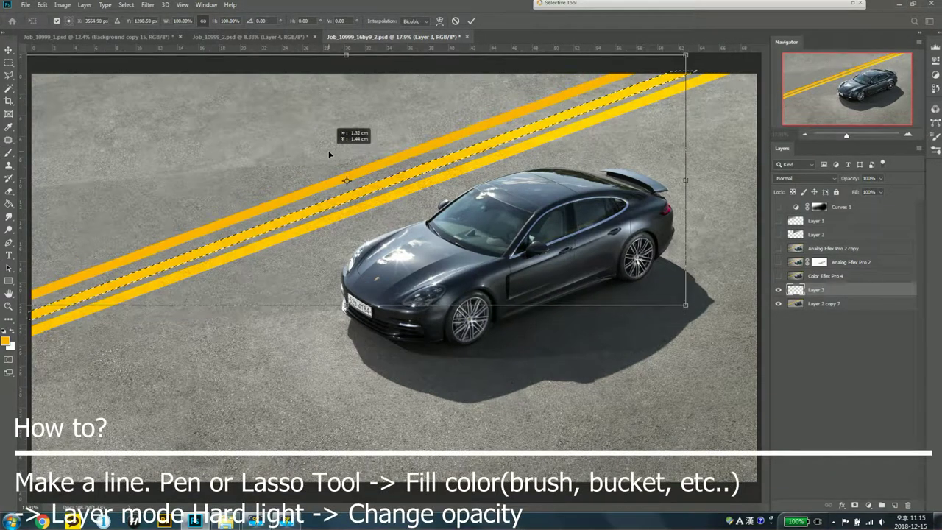
{"action": "key", "text": "Return"}
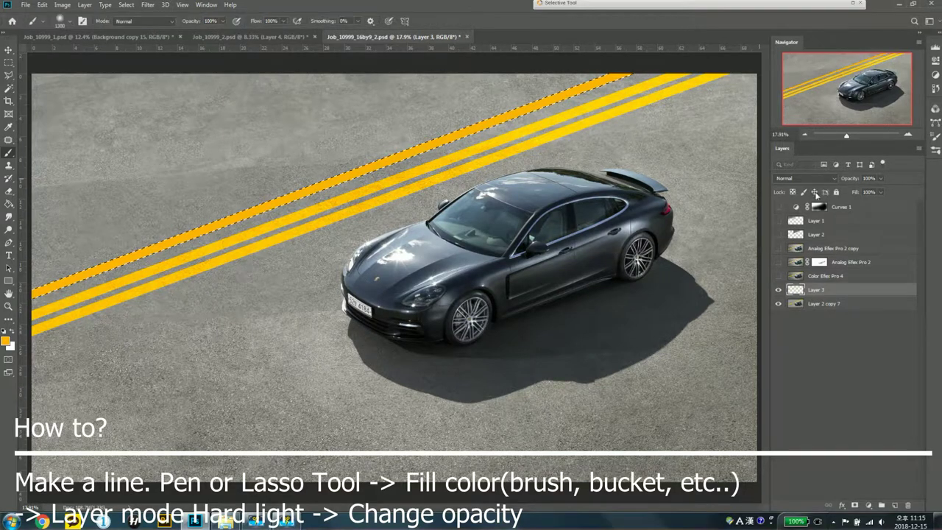
{"action": "left_click", "coordinate": [805, 178]}
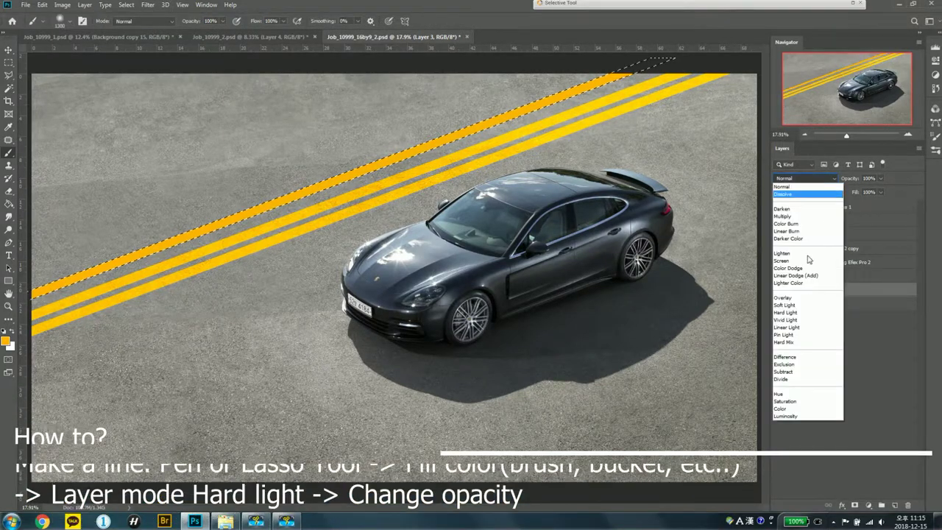
{"action": "left_click", "coordinate": [798, 407]}
{"action": "key", "text": "Up"}
{"action": "key", "text": "Up"}
{"action": "key", "text": "Up"}
{"action": "key", "text": "Up"}
{"action": "key", "text": "Up"}
{"action": "key", "text": "Up"}
{"action": "key", "text": "Up"}
{"action": "key", "text": "Up"}
{"action": "key", "text": "Down"}
{"action": "key", "text": "Down"}
{"action": "key", "text": "Up"}
{"action": "key", "text": "Up"}
{"action": "key", "text": "Up"}
{"action": "key", "text": "Down"}
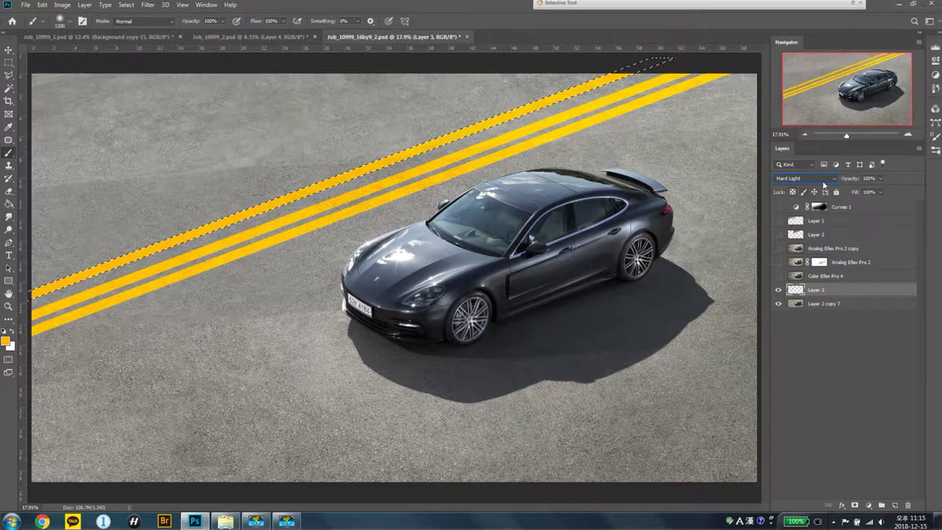
Step: Lower Layer 3's opacity to 84%
{"action": "left_click", "coordinate": [880, 180]}
{"action": "mouse_move", "coordinate": [875, 192]}
{"action": "left_mouse_down"}
{"action": "mouse_move", "coordinate": [867, 192]}
{"action": "mouse_move", "coordinate": [897, 192]}
{"action": "mouse_move", "coordinate": [877, 190]}
{"action": "left_mouse_up"}
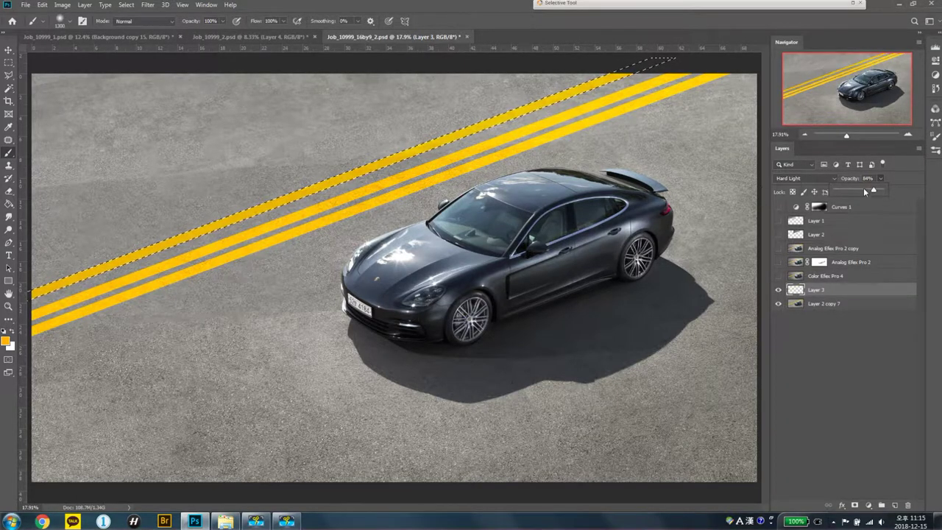
{"action": "left_click", "coordinate": [834, 293]}
Step: Hide and delete the extra stripe Layer 3, then recheck the Color Efex Pro 4 tone
{"action": "left_click", "coordinate": [777, 290]}
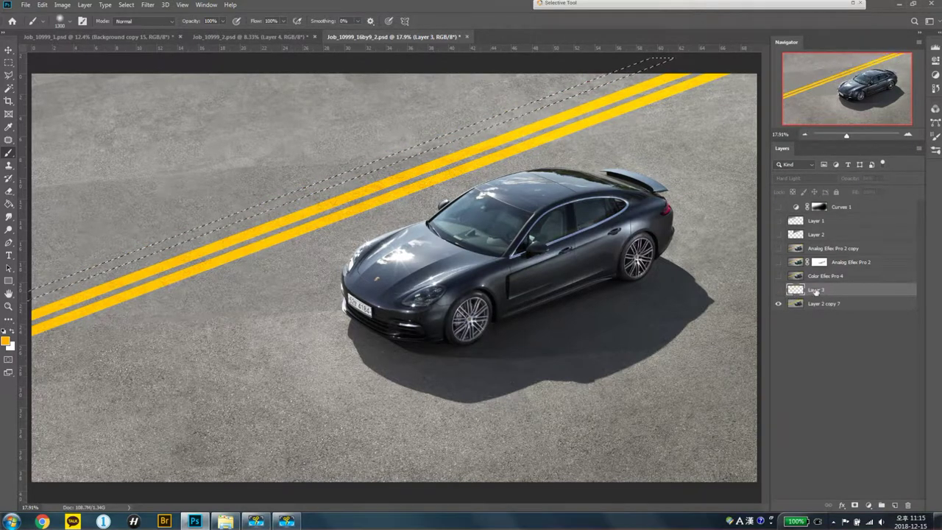
{"action": "key", "text": "ctrl+d"}
{"action": "key", "text": "Delete"}
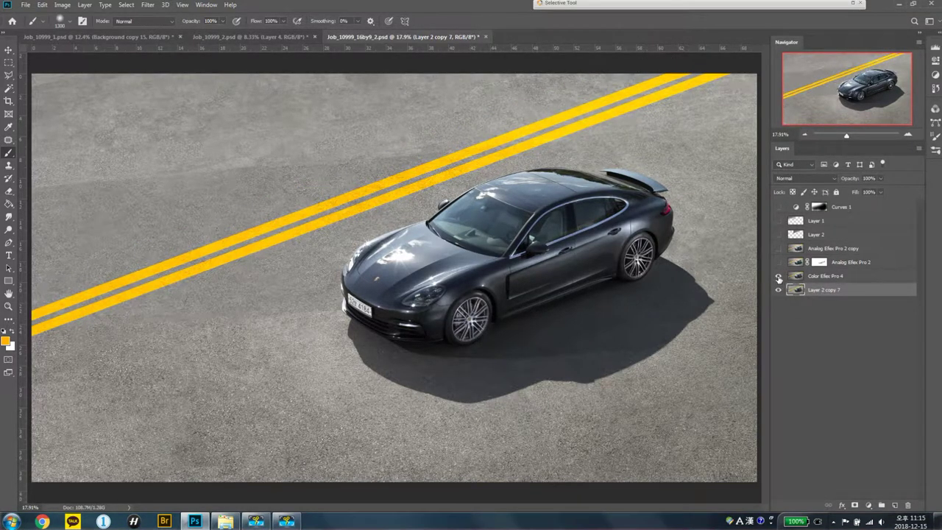
{"action": "left_click", "coordinate": [779, 276]}
{"action": "left_click", "coordinate": [778, 276]}
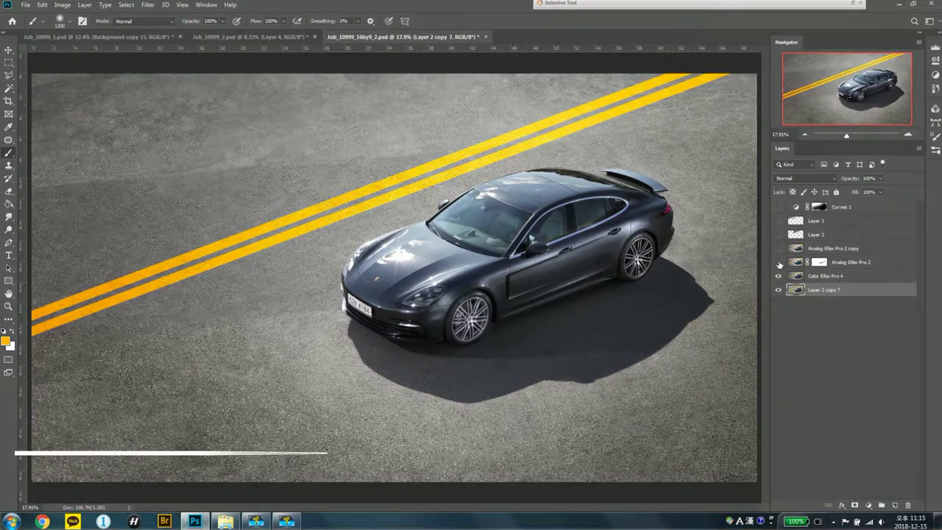
Step: Turn on the Analog Efex Pro 2 layer, preview its mask overlay, and zoom to the car's front
{"action": "left_click", "coordinate": [778, 262]}
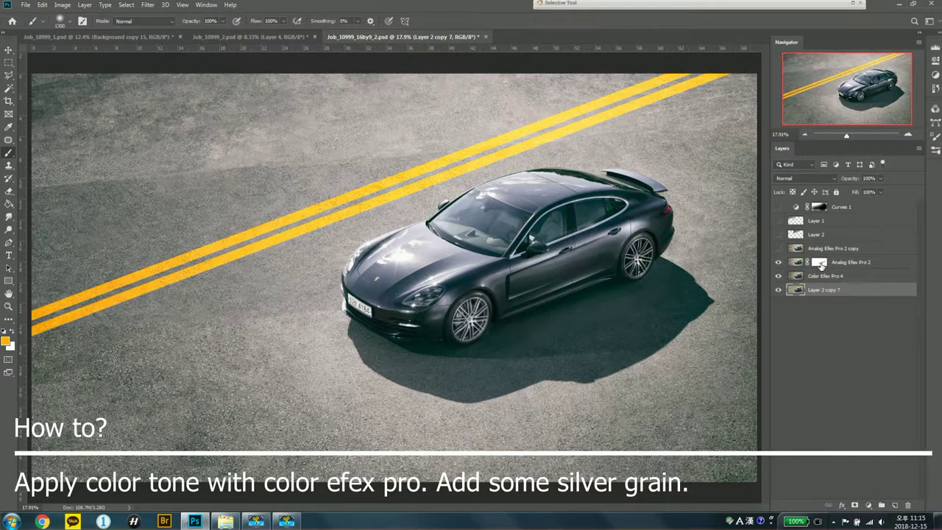
{"action": "left_click", "coordinate": [819, 262]}
{"action": "key", "text": "backslash"}
{"action": "key", "text": "backslash"}
{"action": "key", "text": "backslash"}
{"action": "key", "text": "backslash"}
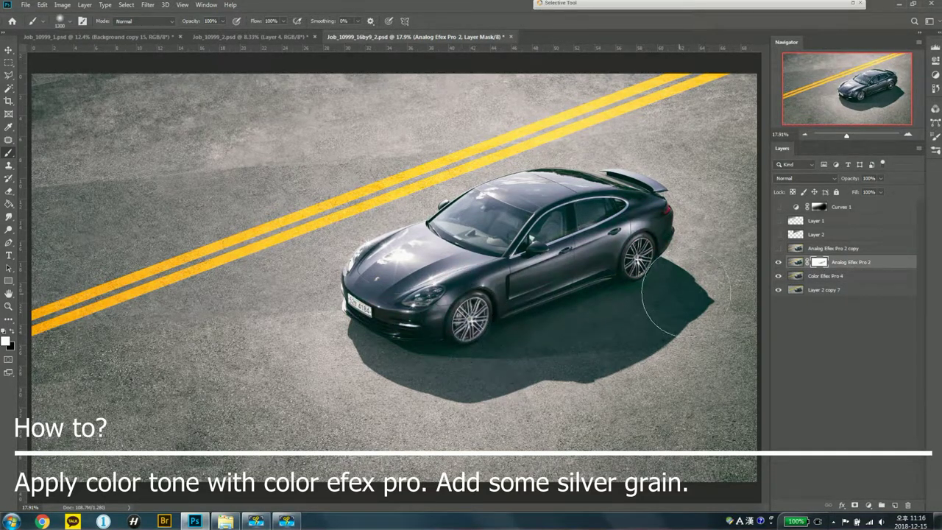
{"action": "key", "text": "z"}
{"action": "left_click", "coordinate": [456, 301]}
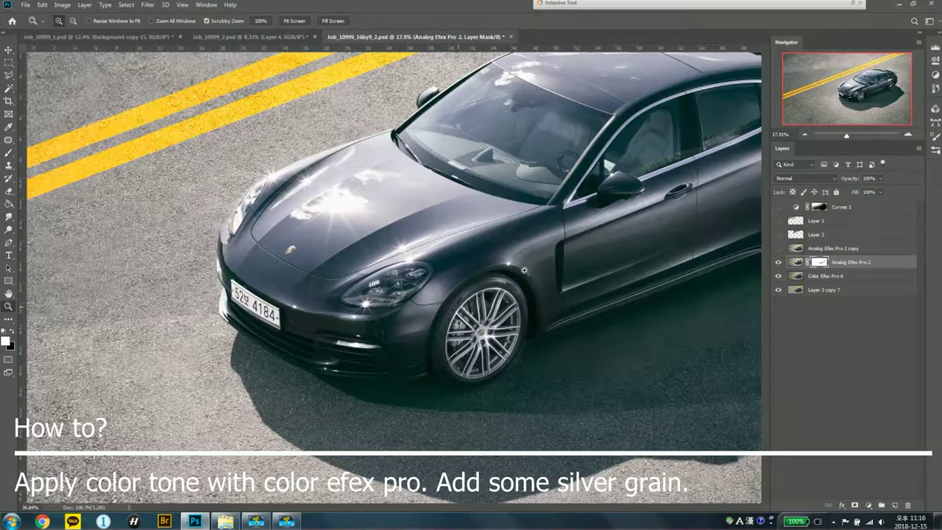
Step: Zoom in on the headlight and toggle Analog Efex Pro 2 to compare the grain up close
{"action": "left_click", "coordinate": [429, 273]}
{"action": "left_click_drag", "start_coordinate": [429, 274], "coordinate": [335, 341]}
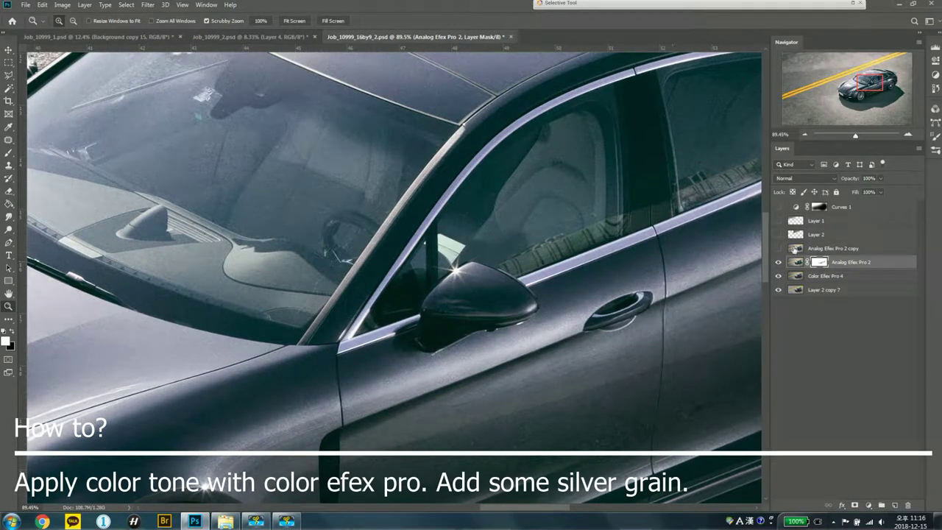
{"action": "left_click", "coordinate": [778, 262]}
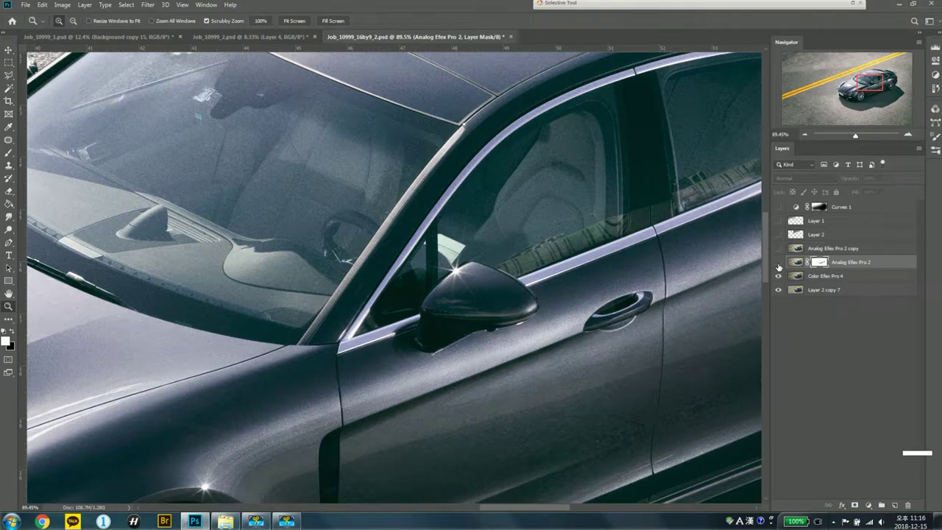
{"action": "left_click", "coordinate": [778, 263]}
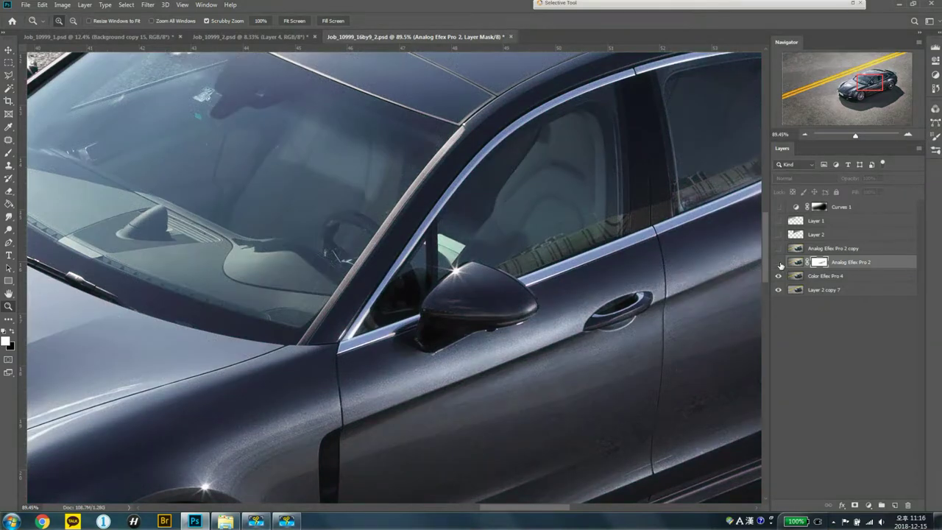
{"action": "left_click", "coordinate": [780, 262]}
{"action": "left_click", "coordinate": [780, 263]}
{"action": "left_click", "coordinate": [779, 263]}
{"action": "left_click", "coordinate": [780, 262]}
{"action": "left_click", "coordinate": [780, 262]}
Step: Recheck Analog Efex Pro 2 at the front fender, enable Analog Efex Pro 2 copy, and fit the view
{"action": "left_click_drag", "start_coordinate": [679, 233], "coordinate": [767, 221]}
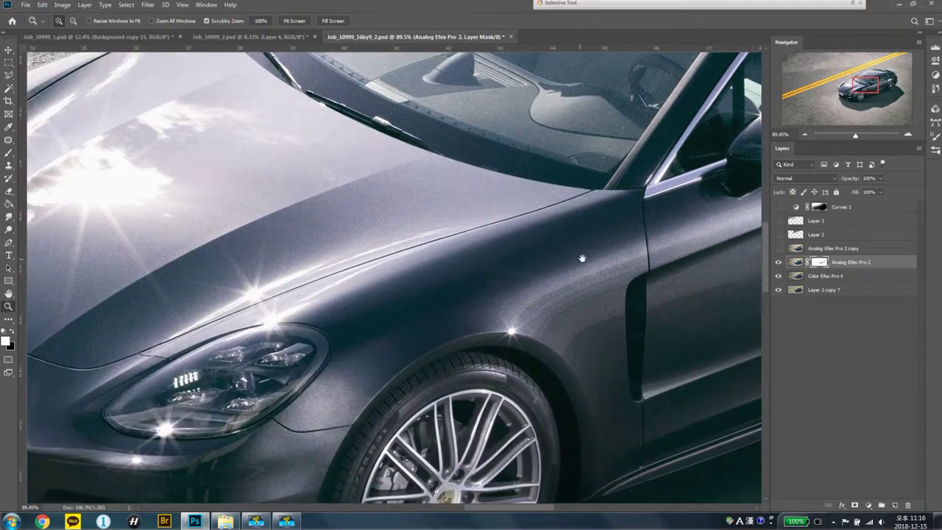
{"action": "left_click", "coordinate": [778, 263]}
{"action": "left_click", "coordinate": [778, 263]}
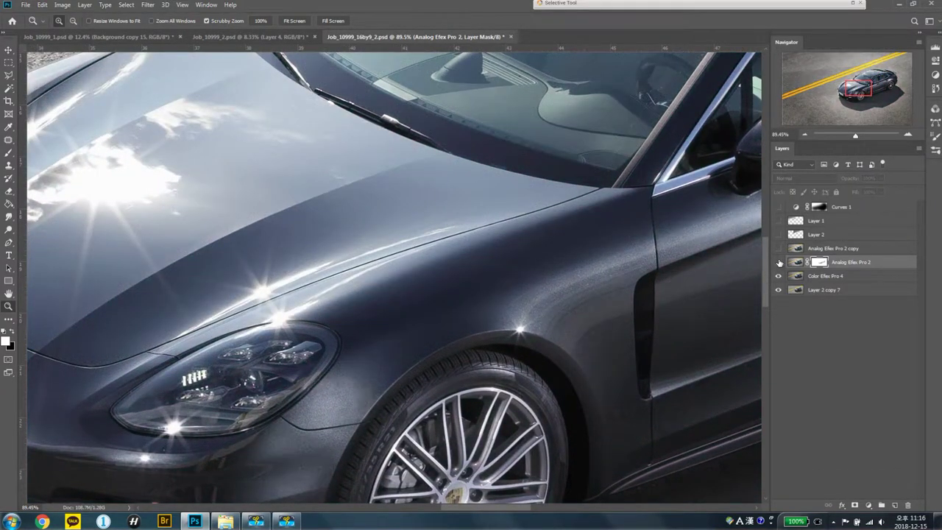
{"action": "left_click", "coordinate": [780, 263]}
{"action": "left_click", "coordinate": [778, 248]}
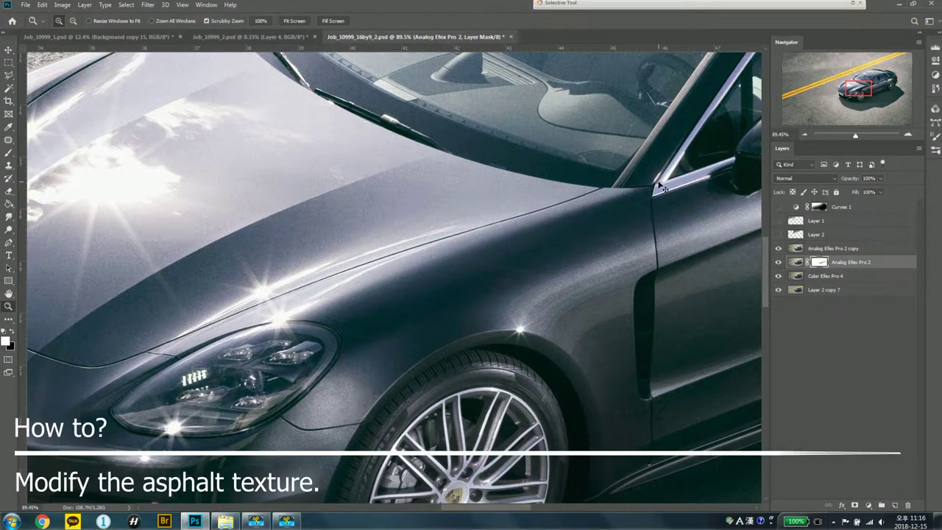
{"action": "key", "text": "ctrl+0"}
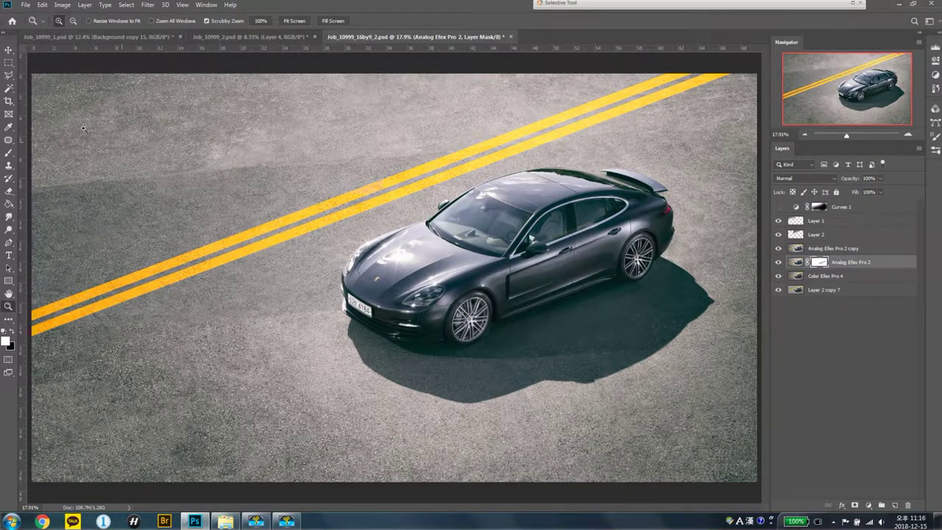
Step: Compare Layer 1 and Curves 1 on and off, and inspect the Curves 1 mask and settings
{"action": "left_click", "coordinate": [778, 221]}
{"action": "left_click", "coordinate": [779, 221]}
{"action": "left_click", "coordinate": [779, 206]}
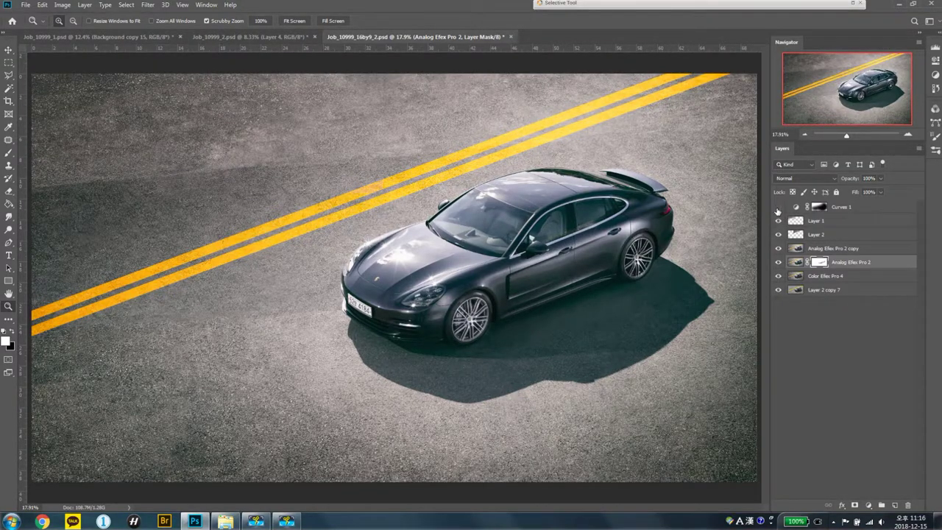
{"action": "left_click", "coordinate": [779, 208]}
{"action": "left_click", "coordinate": [778, 208]}
{"action": "left_click", "coordinate": [824, 211]}
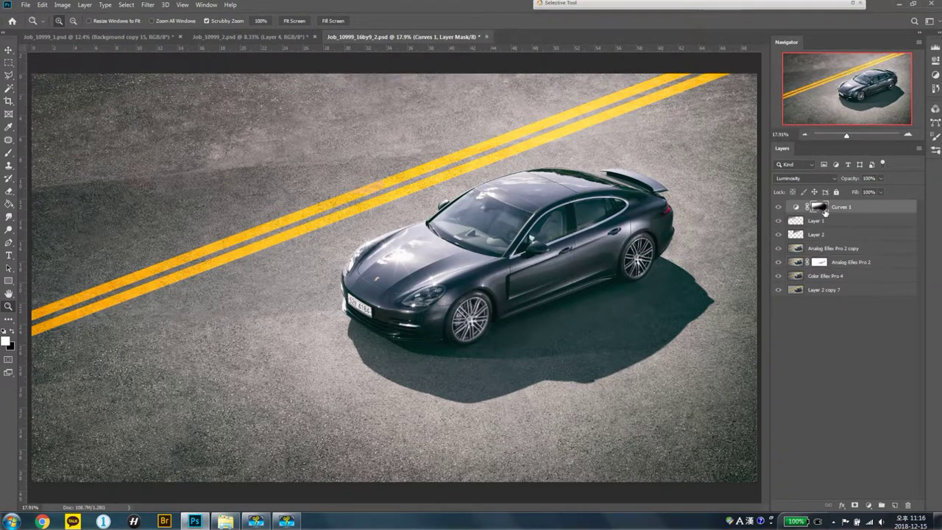
{"action": "key", "text": "backslash"}
{"action": "double_click", "coordinate": [795, 206]}
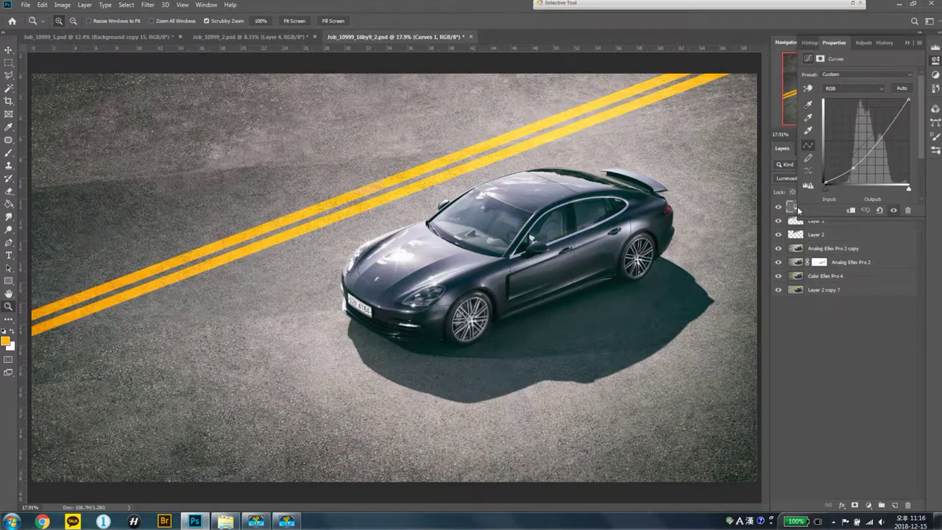
{"action": "left_click", "coordinate": [778, 207]}
Step: Preview the Curves 1 vignette mask, leave the vignette on, and switch to full screen mode
{"action": "left_click", "coordinate": [779, 207]}
{"action": "left_click", "coordinate": [814, 210]}
{"action": "key", "text": "backslash"}
{"action": "left_click", "coordinate": [779, 208]}
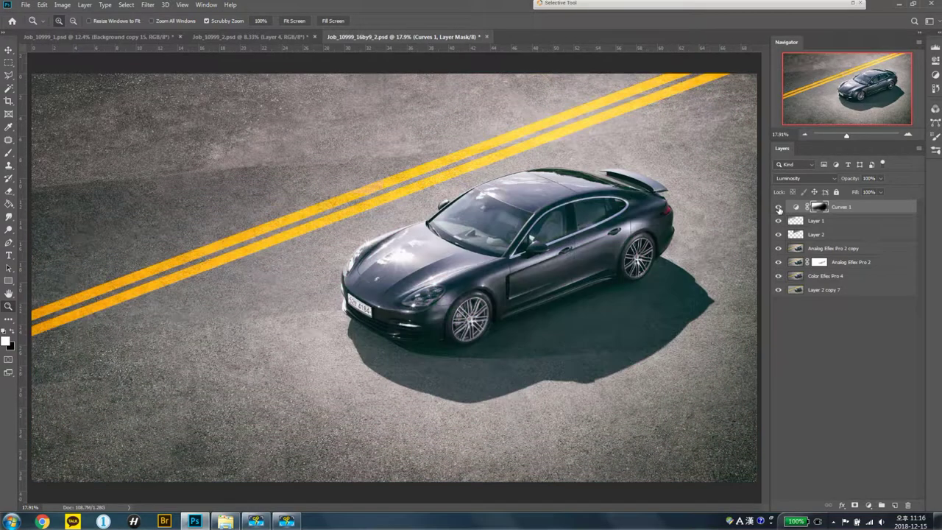
{"action": "left_click", "coordinate": [779, 209]}
{"action": "left_click", "coordinate": [779, 209]}
{"action": "left_click", "coordinate": [779, 209]}
{"action": "left_click", "coordinate": [778, 209]}
{"action": "left_click", "coordinate": [779, 208]}
{"action": "key", "text": "f"}
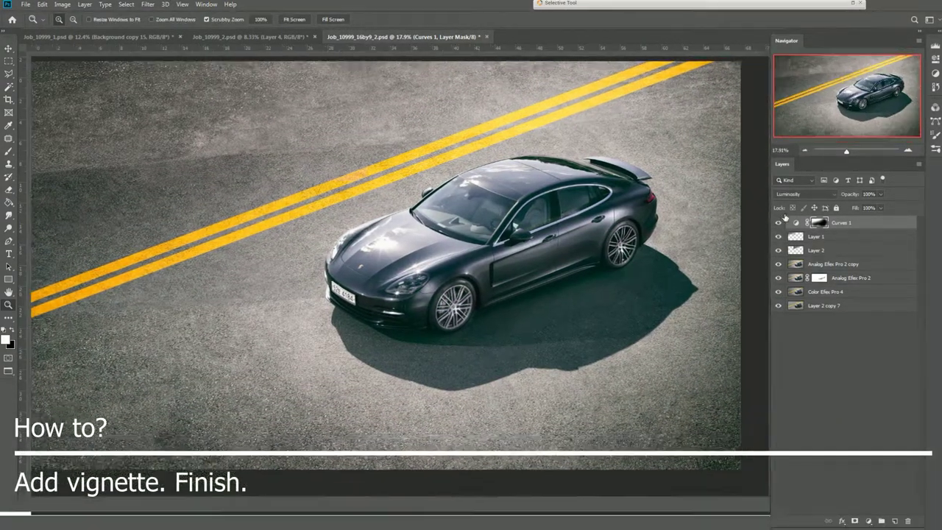
{"action": "key", "text": "f"}
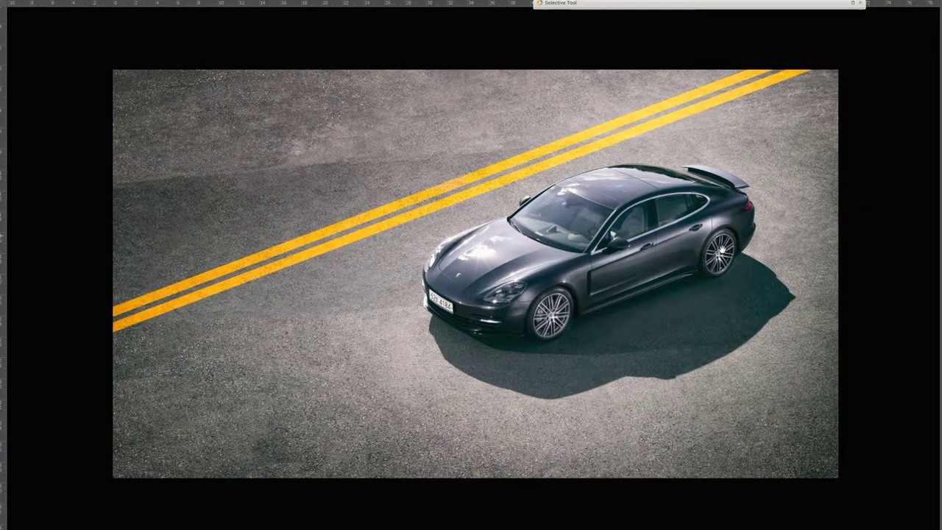
Step: Pan around the full-screen Porsche to inspect the front bumper and wheel, then fit it on screen
{"action": "scroll", "coordinate": [502, 260], "scroll_direction": "up", "scroll_amount": 3}
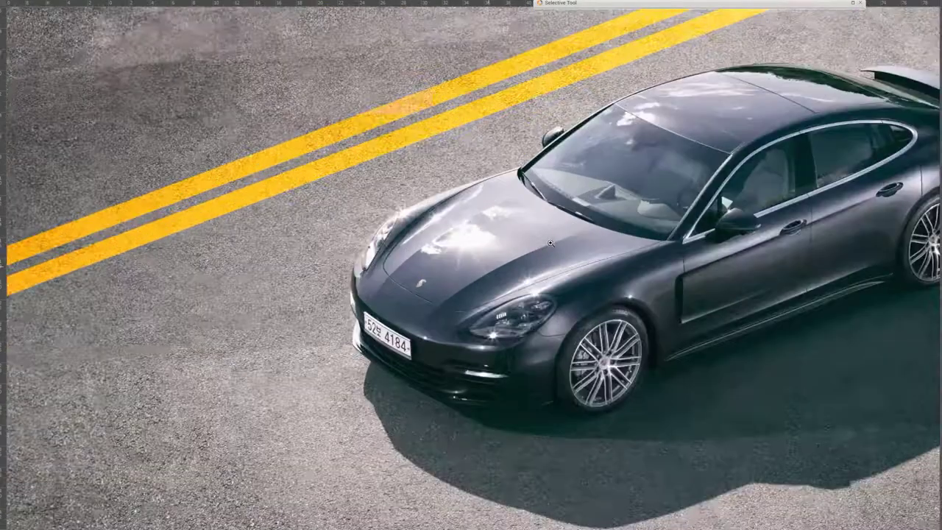
{"action": "scroll", "coordinate": [508, 250], "scroll_direction": "up", "scroll_amount": 3}
{"action": "scroll", "coordinate": [562, 161], "scroll_direction": "right", "scroll_amount": 3}
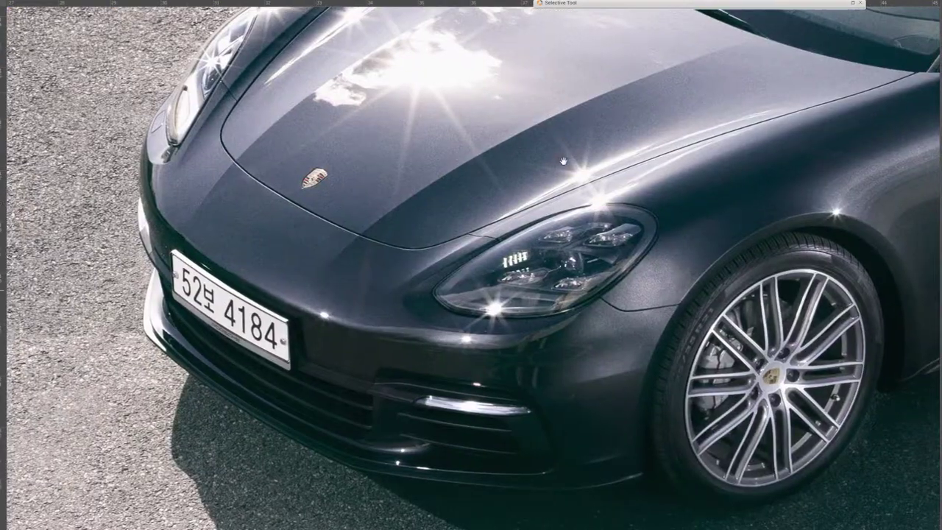
{"action": "scroll", "coordinate": [574, 165], "scroll_direction": "right", "scroll_amount": 3}
{"action": "scroll", "coordinate": [589, 173], "scroll_direction": "right", "scroll_amount": 3}
{"action": "scroll", "coordinate": [612, 186], "scroll_direction": "right", "scroll_amount": 3}
{"action": "scroll", "coordinate": [612, 187], "scroll_direction": "right", "scroll_amount": 5}
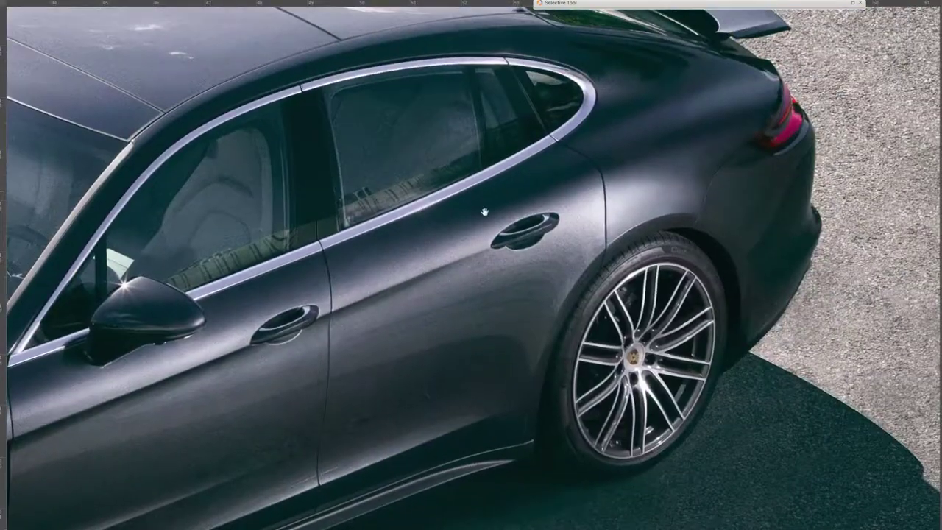
{"action": "scroll", "coordinate": [632, 235], "scroll_direction": "up", "scroll_amount": 3}
{"action": "scroll", "coordinate": [656, 293], "scroll_direction": "up", "scroll_amount": 2}
{"action": "scroll", "coordinate": [648, 280], "scroll_direction": "left", "scroll_amount": 2}
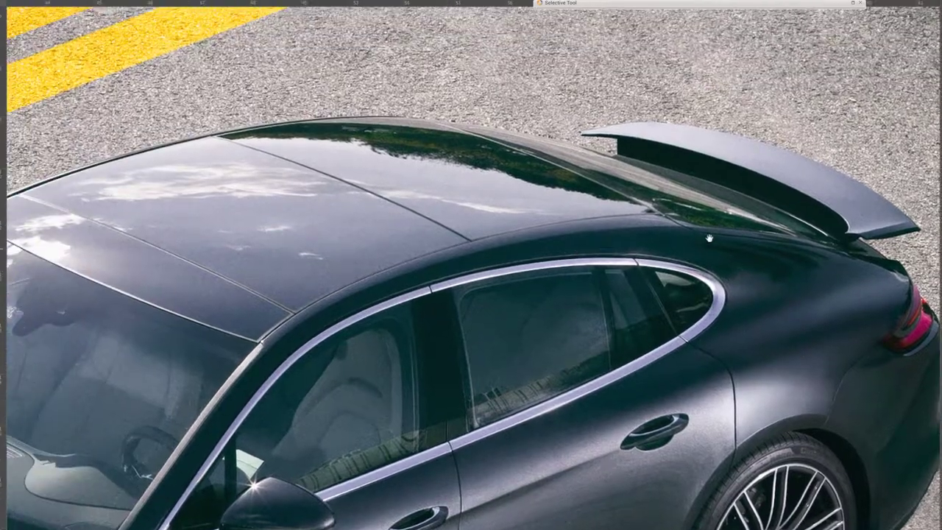
{"action": "scroll", "coordinate": [633, 250], "scroll_direction": "left", "scroll_amount": 4}
{"action": "scroll", "coordinate": [612, 217], "scroll_direction": "left", "scroll_amount": 5}
{"action": "scroll", "coordinate": [612, 217], "scroll_direction": "down", "scroll_amount": 1}
{"action": "left_click_drag", "start_coordinate": [588, 224], "coordinate": [561, 176]}
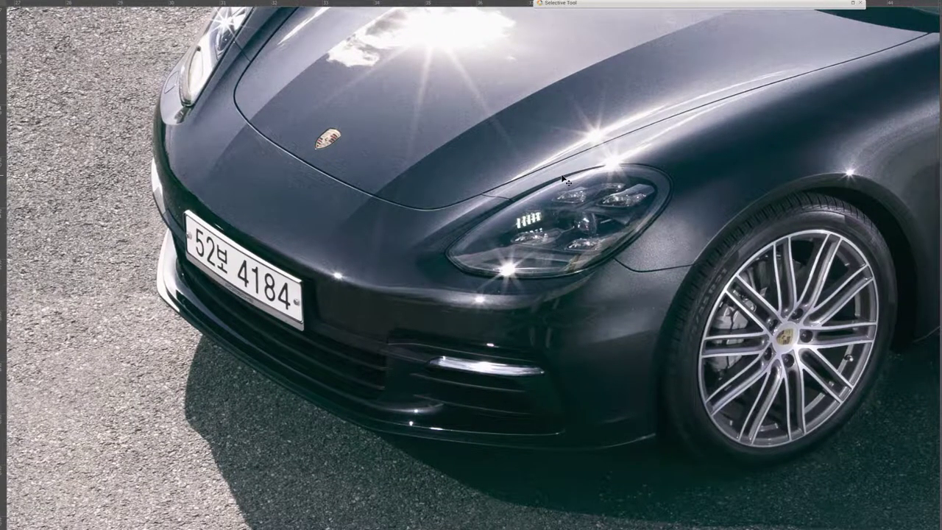
{"action": "key", "text": "ctrl+0"}
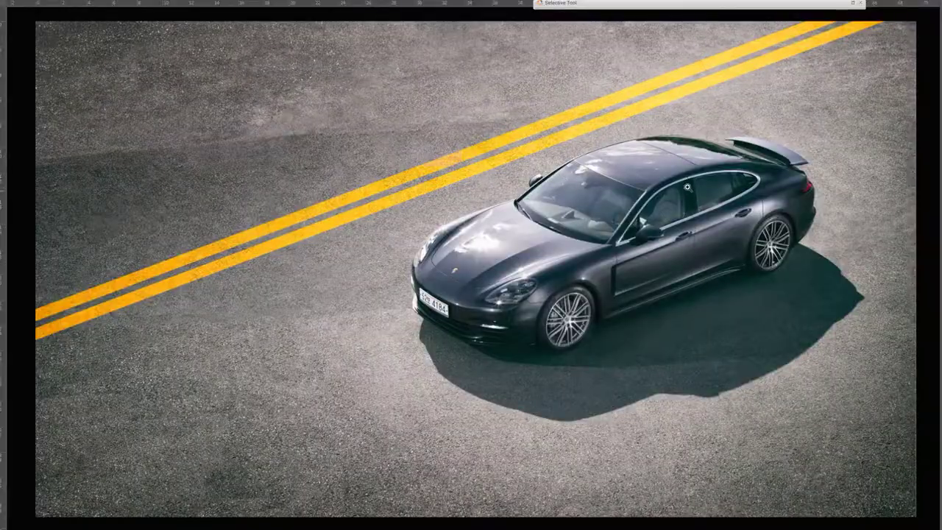